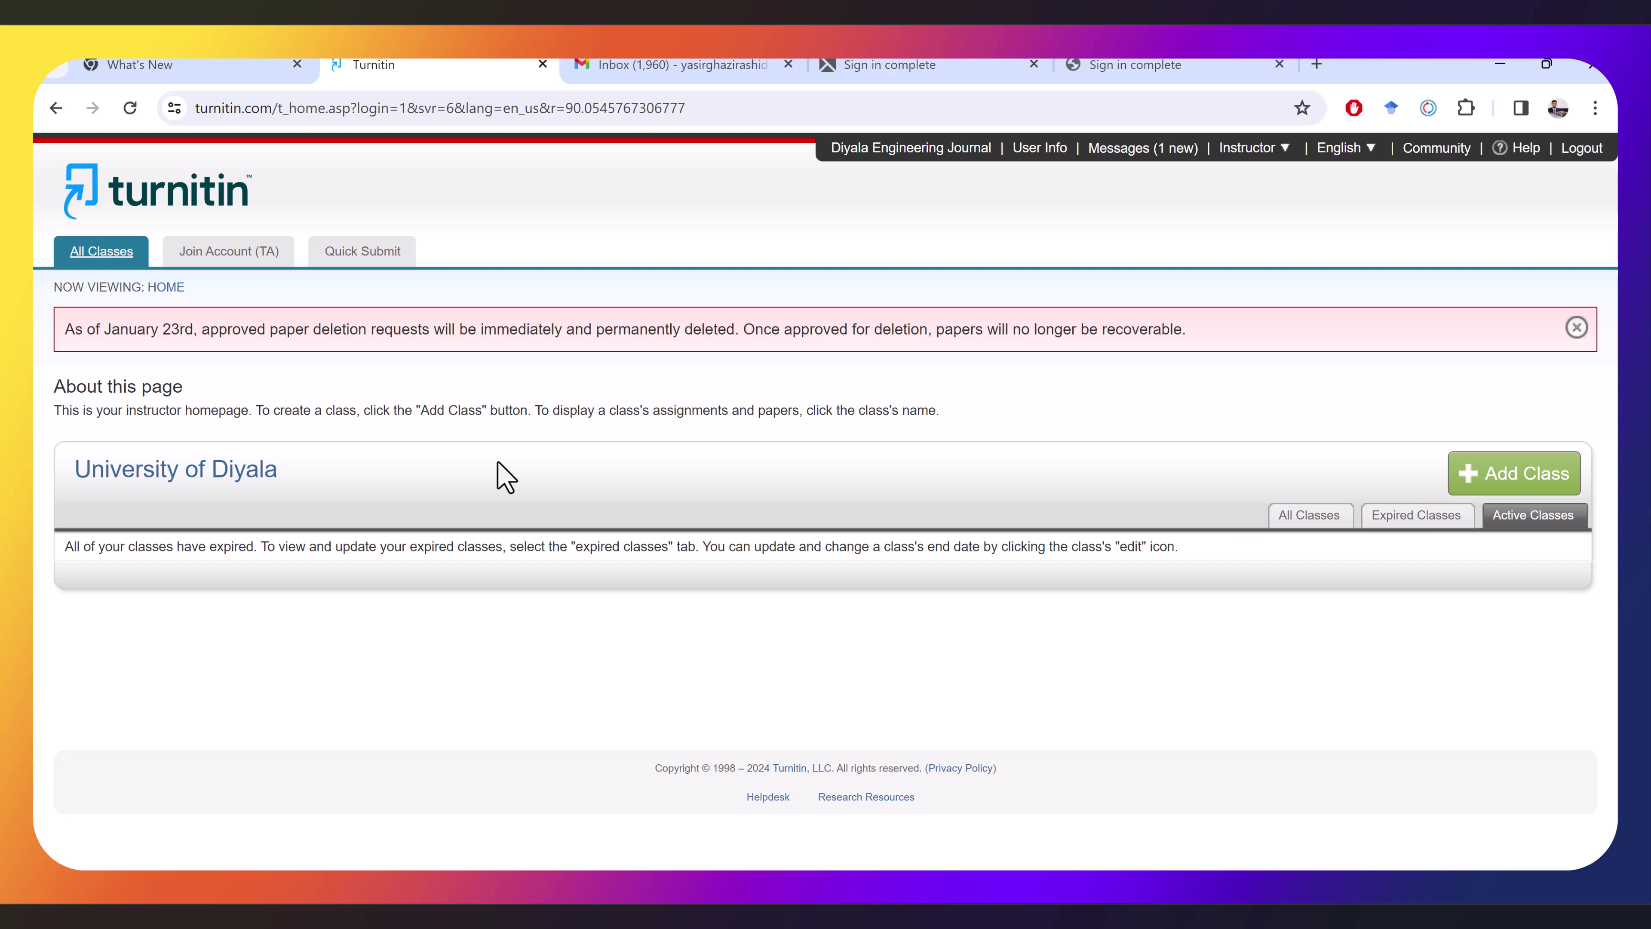
Open Quick Submit and start a new paper submission.
click(378, 259)
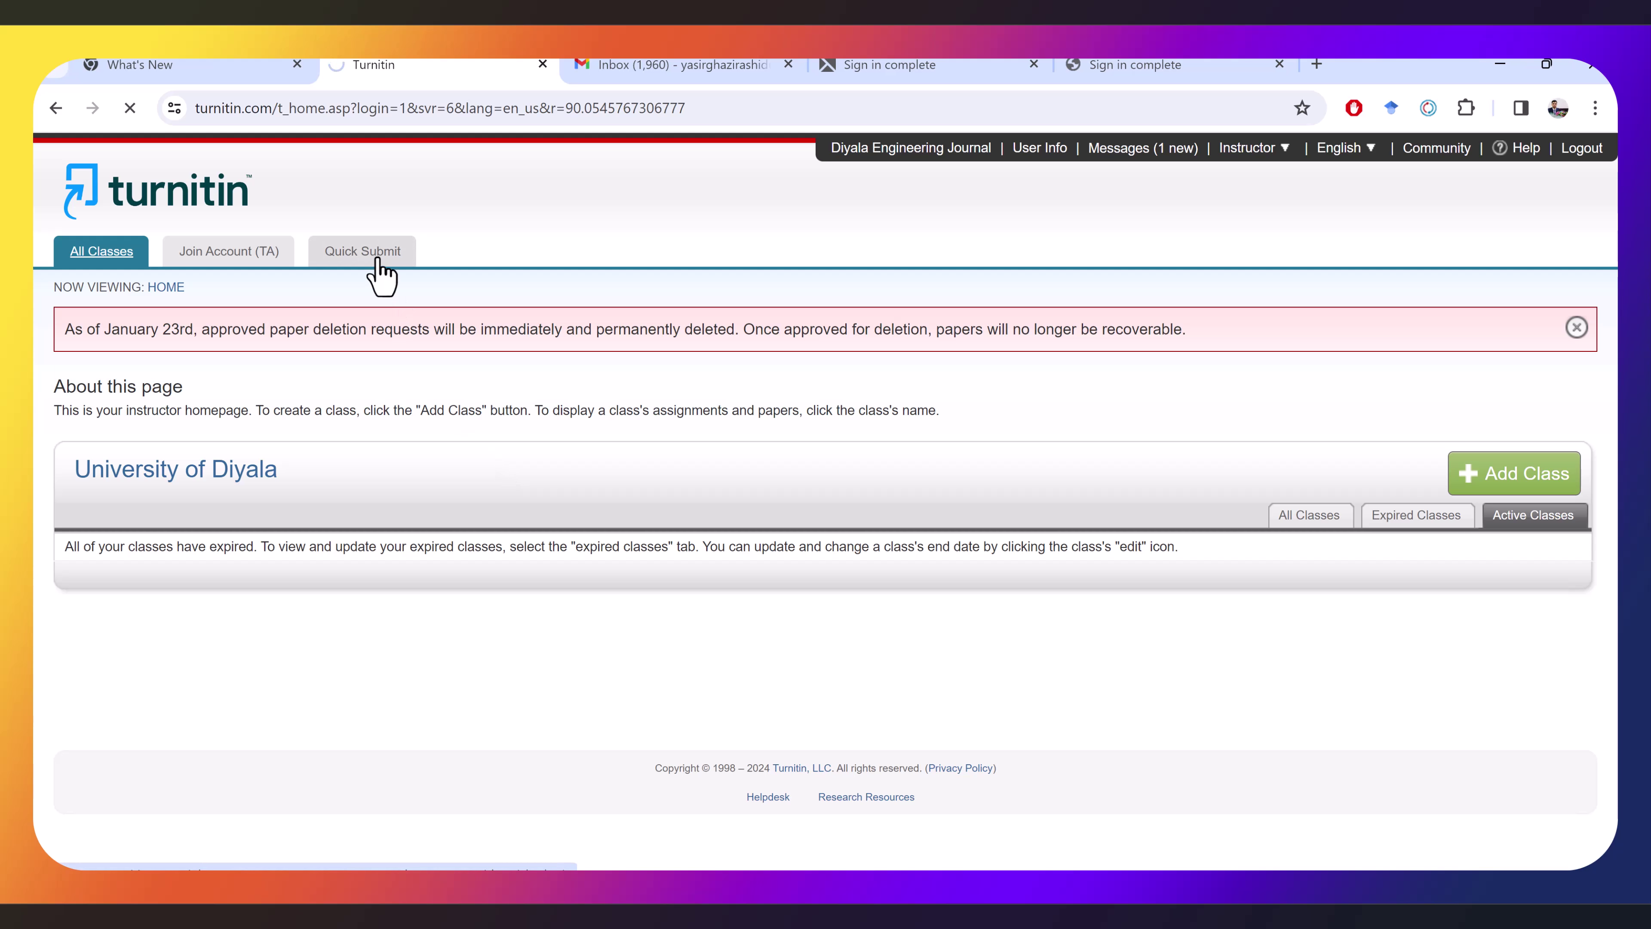
scroll(175, 422, down, 2)
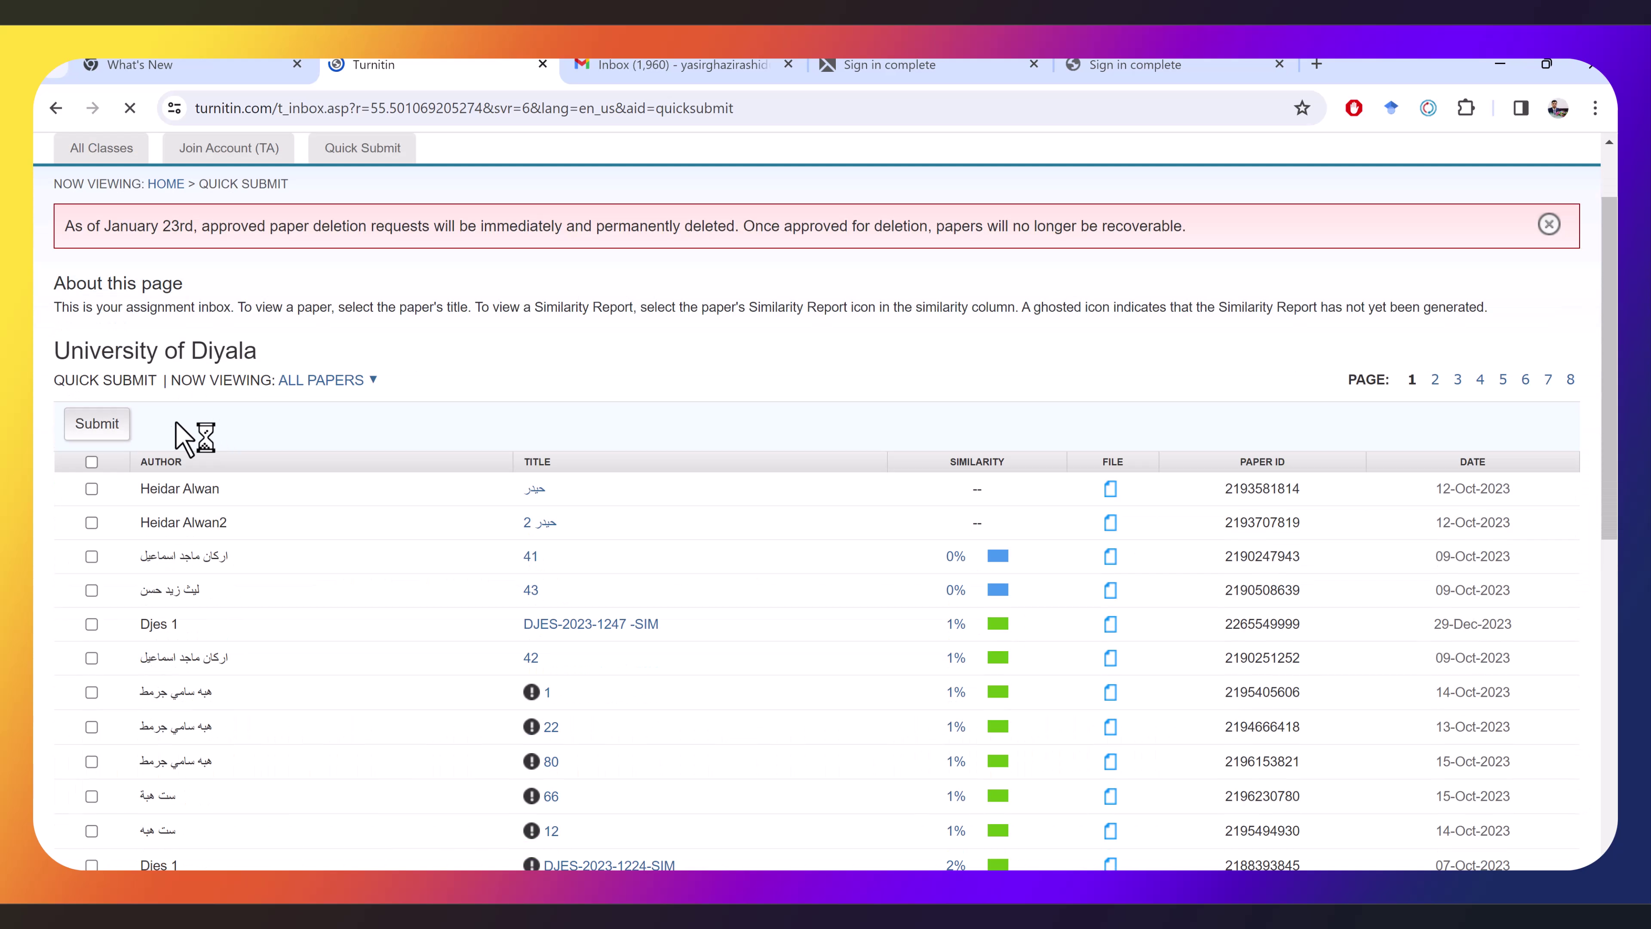
click(119, 435)
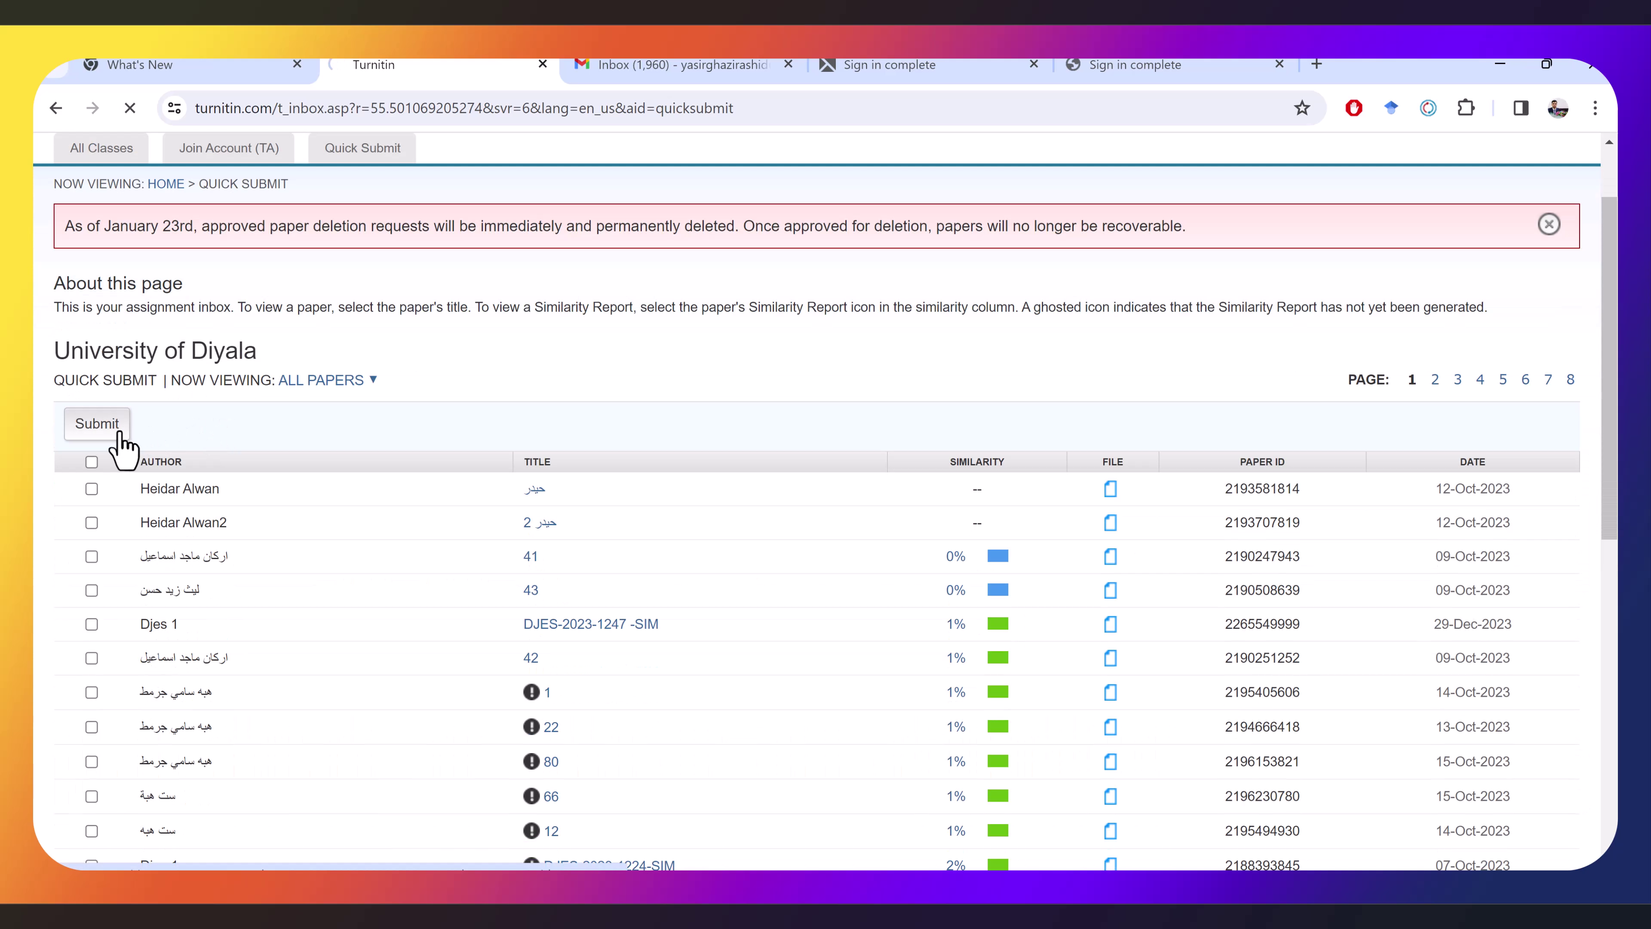
Include the internet, student papers, and periodicals, journals & publications databases in the similarity search.
scroll(511, 400, down, 3)
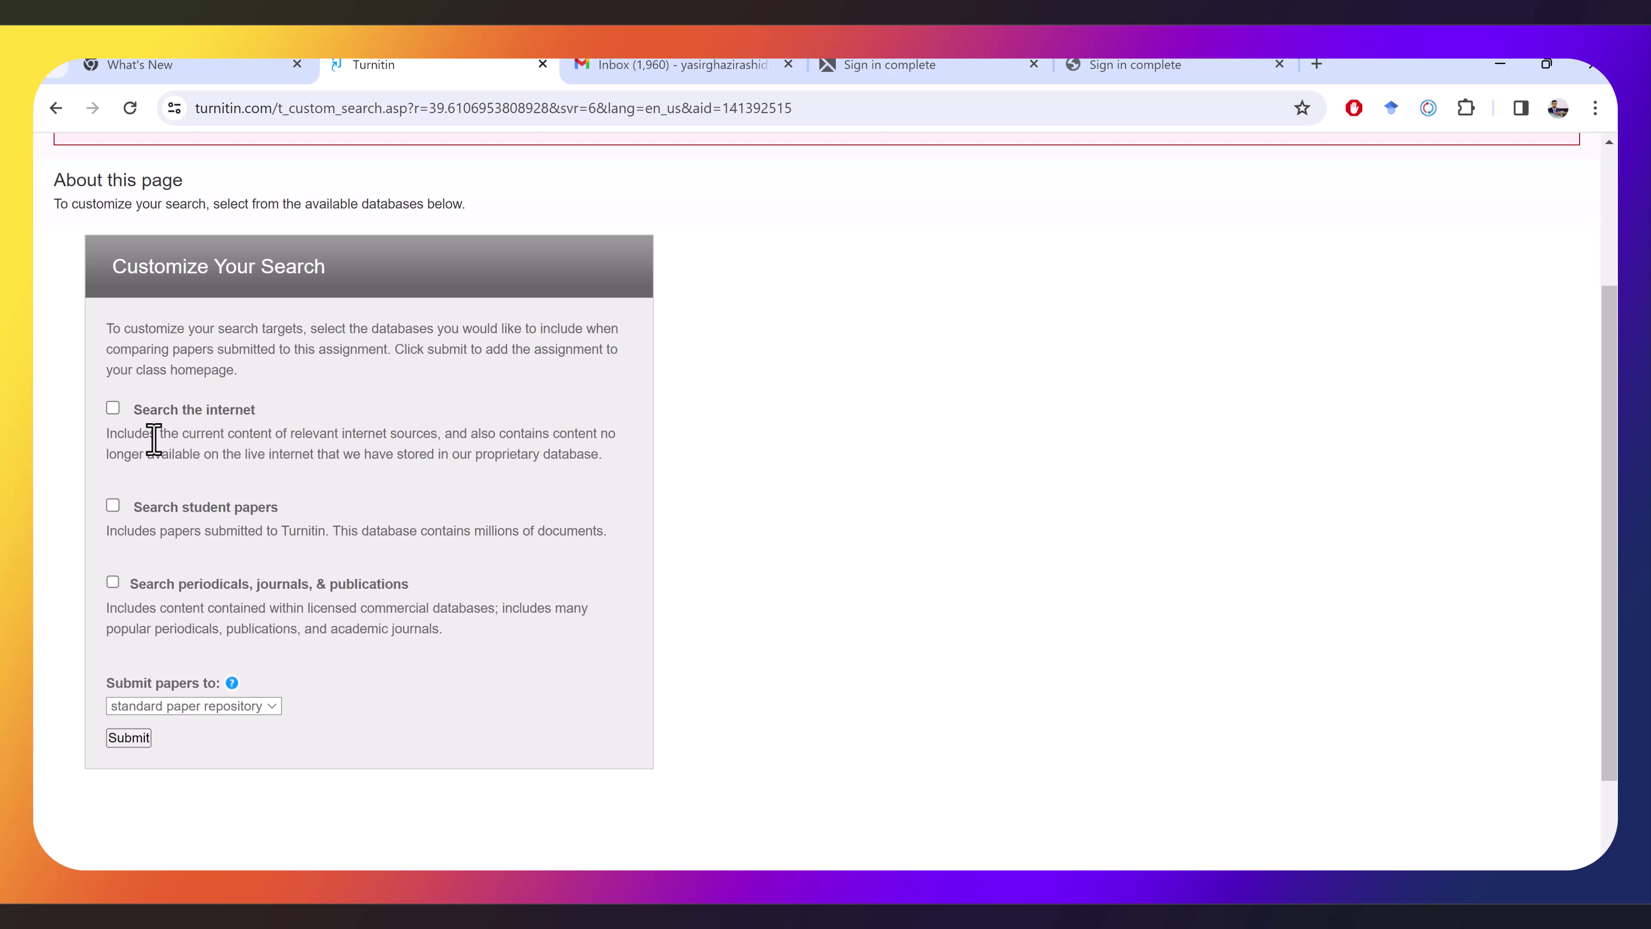
click(114, 408)
click(112, 507)
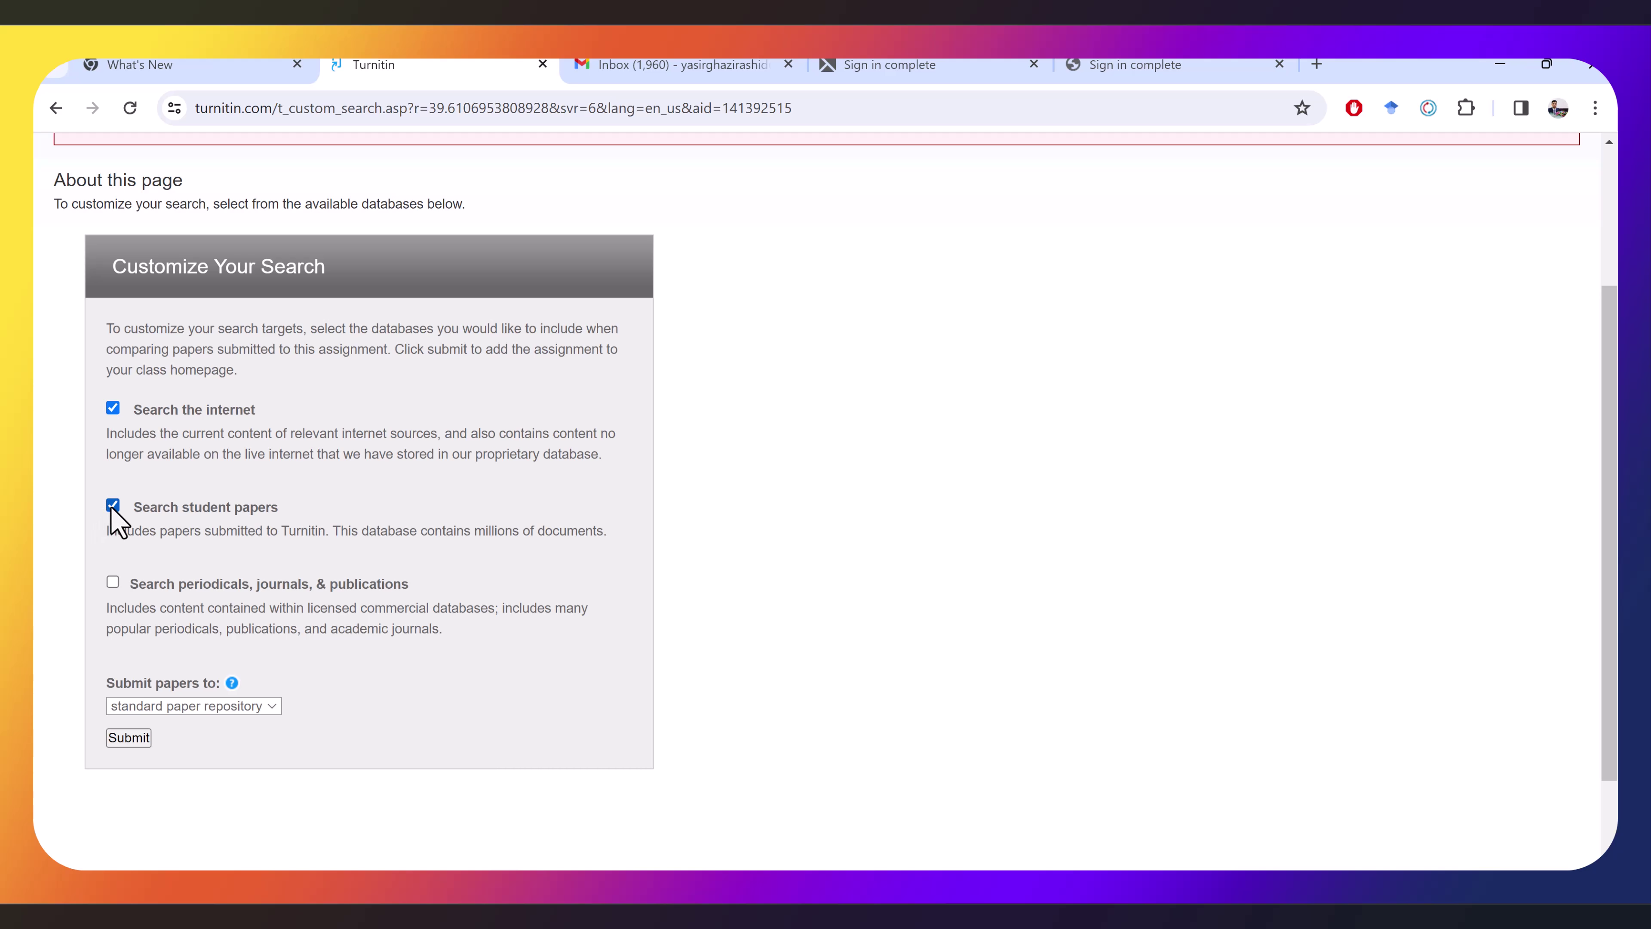
click(111, 582)
Switch the destination for submitted papers to no repository and back to the standard paper repository.
click(268, 708)
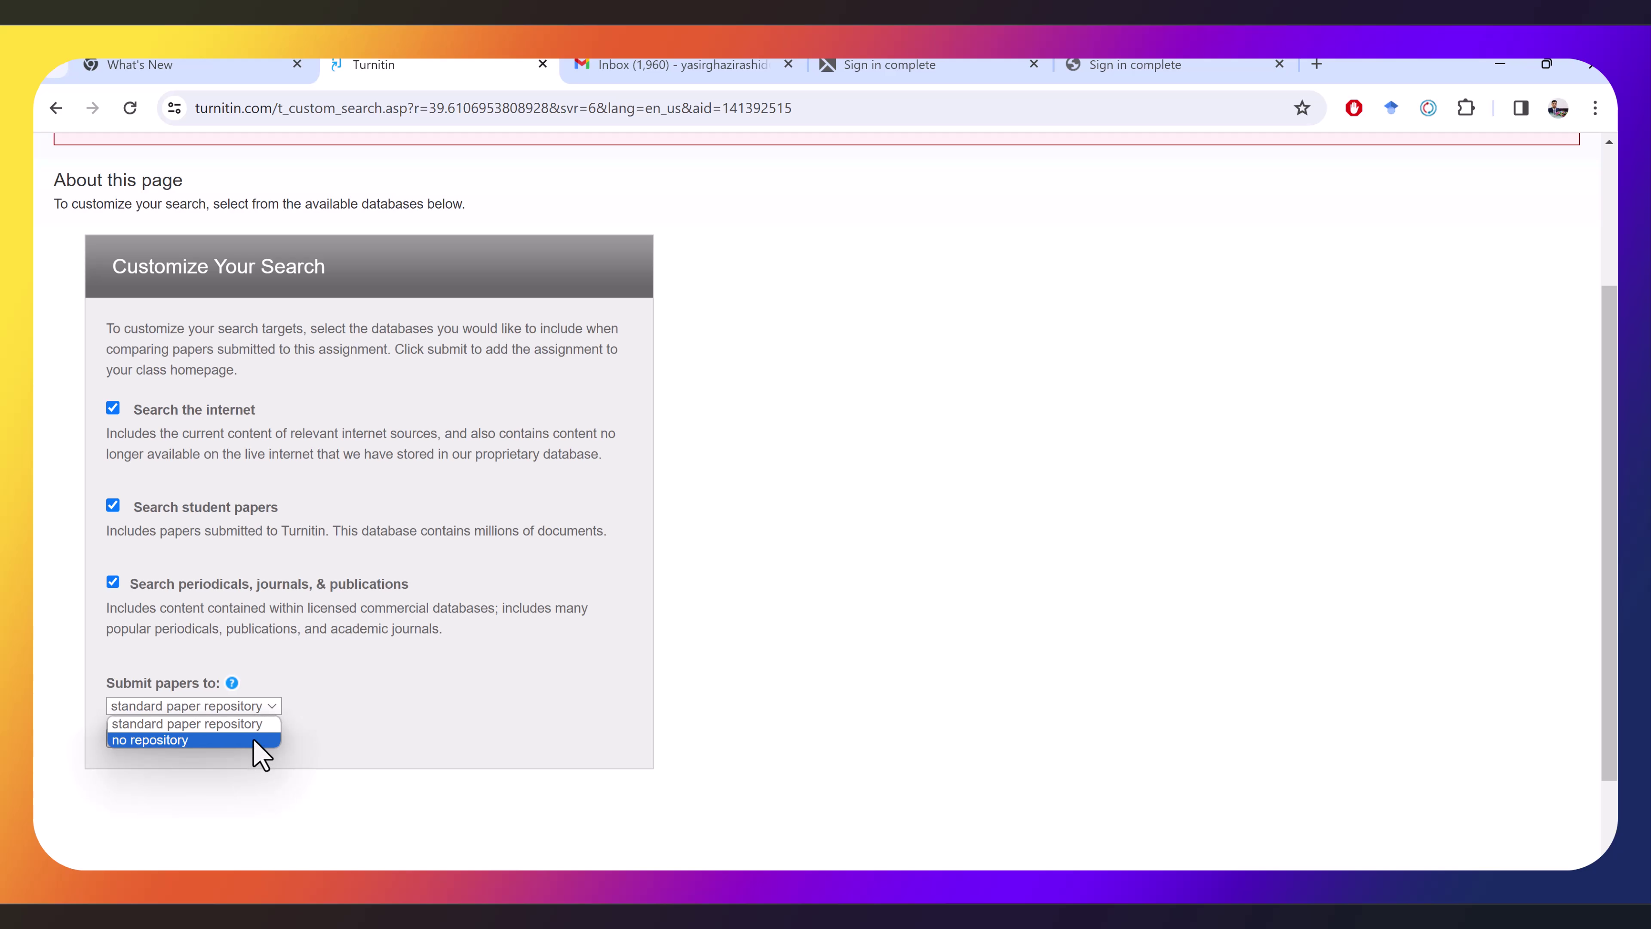
click(258, 741)
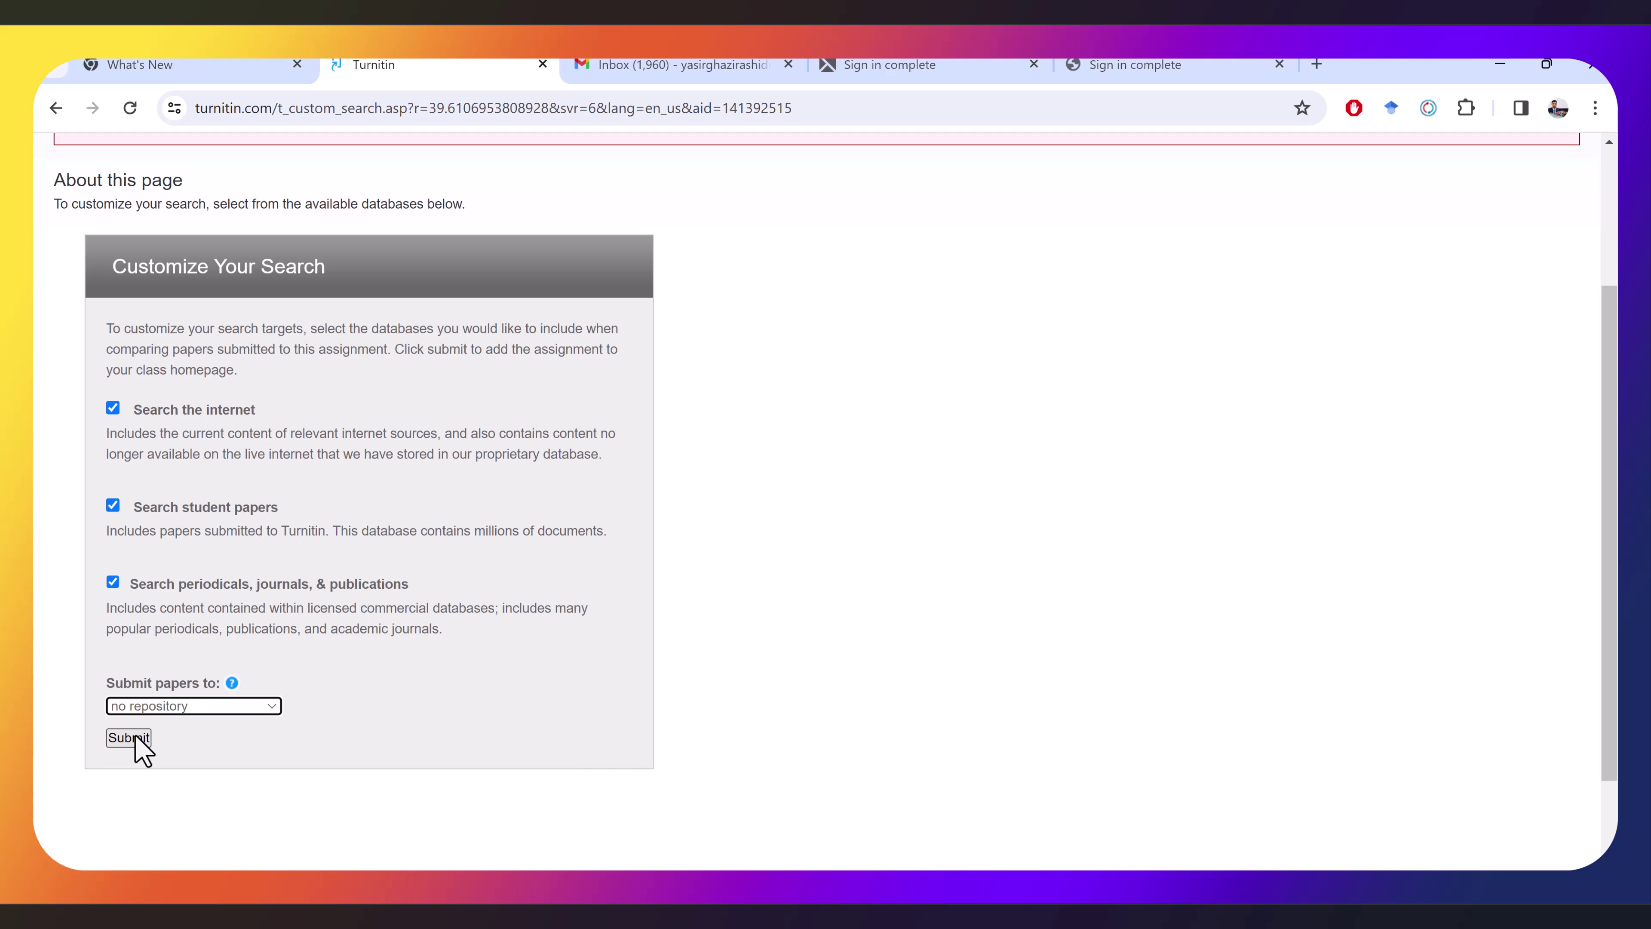
click(218, 707)
click(217, 727)
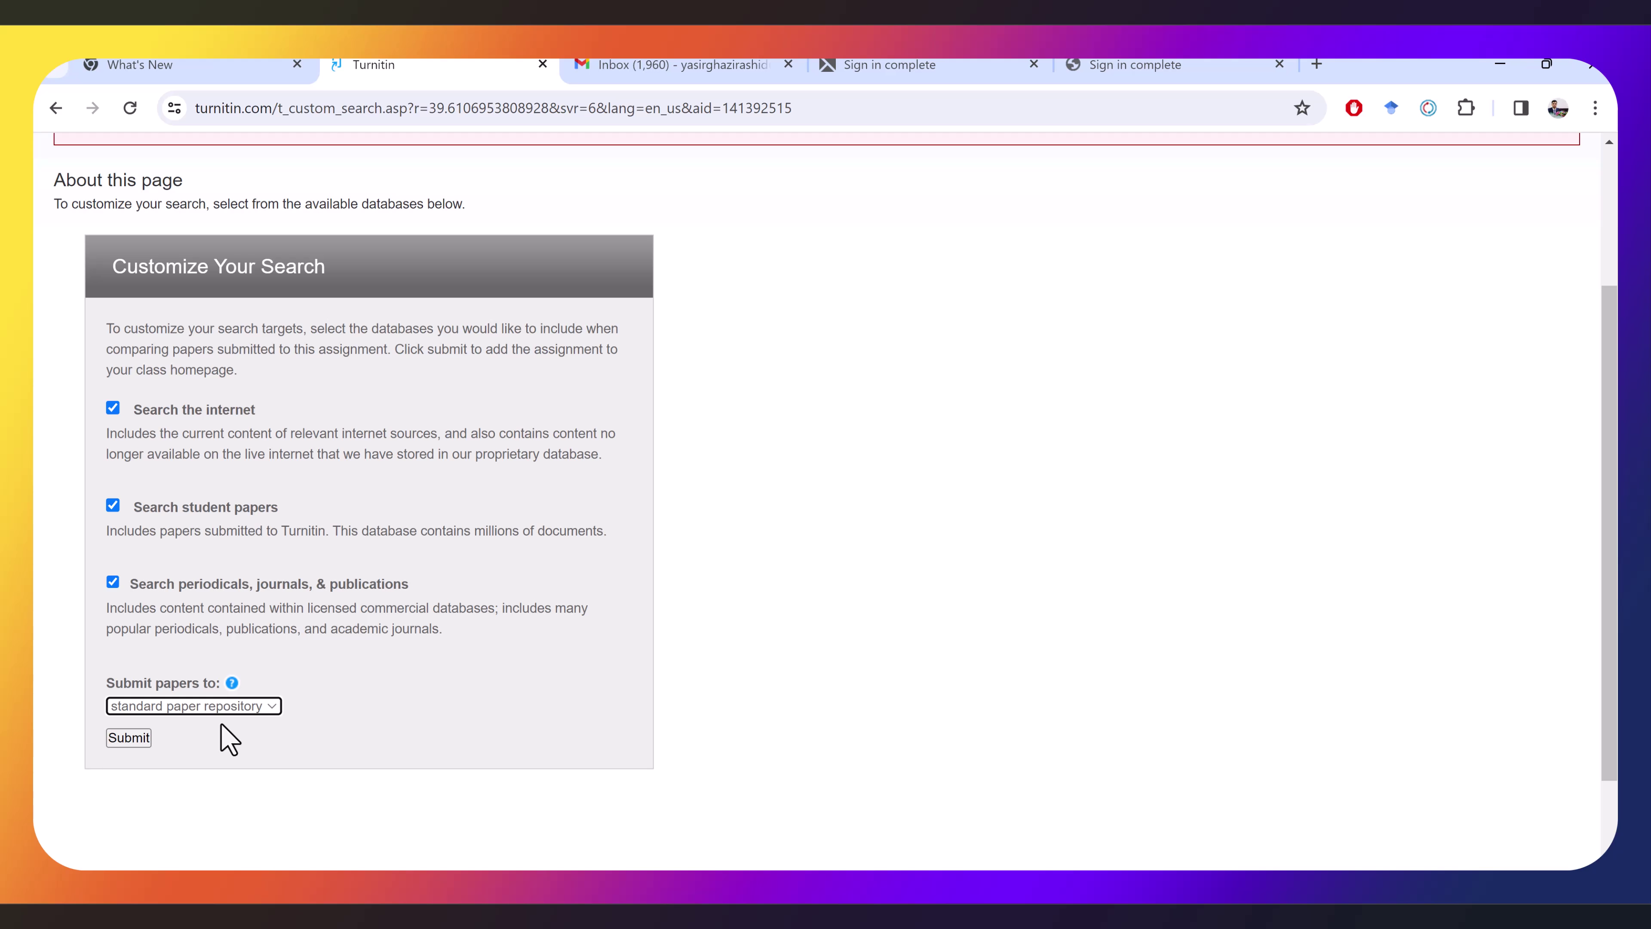
scroll(225, 725, up, 3)
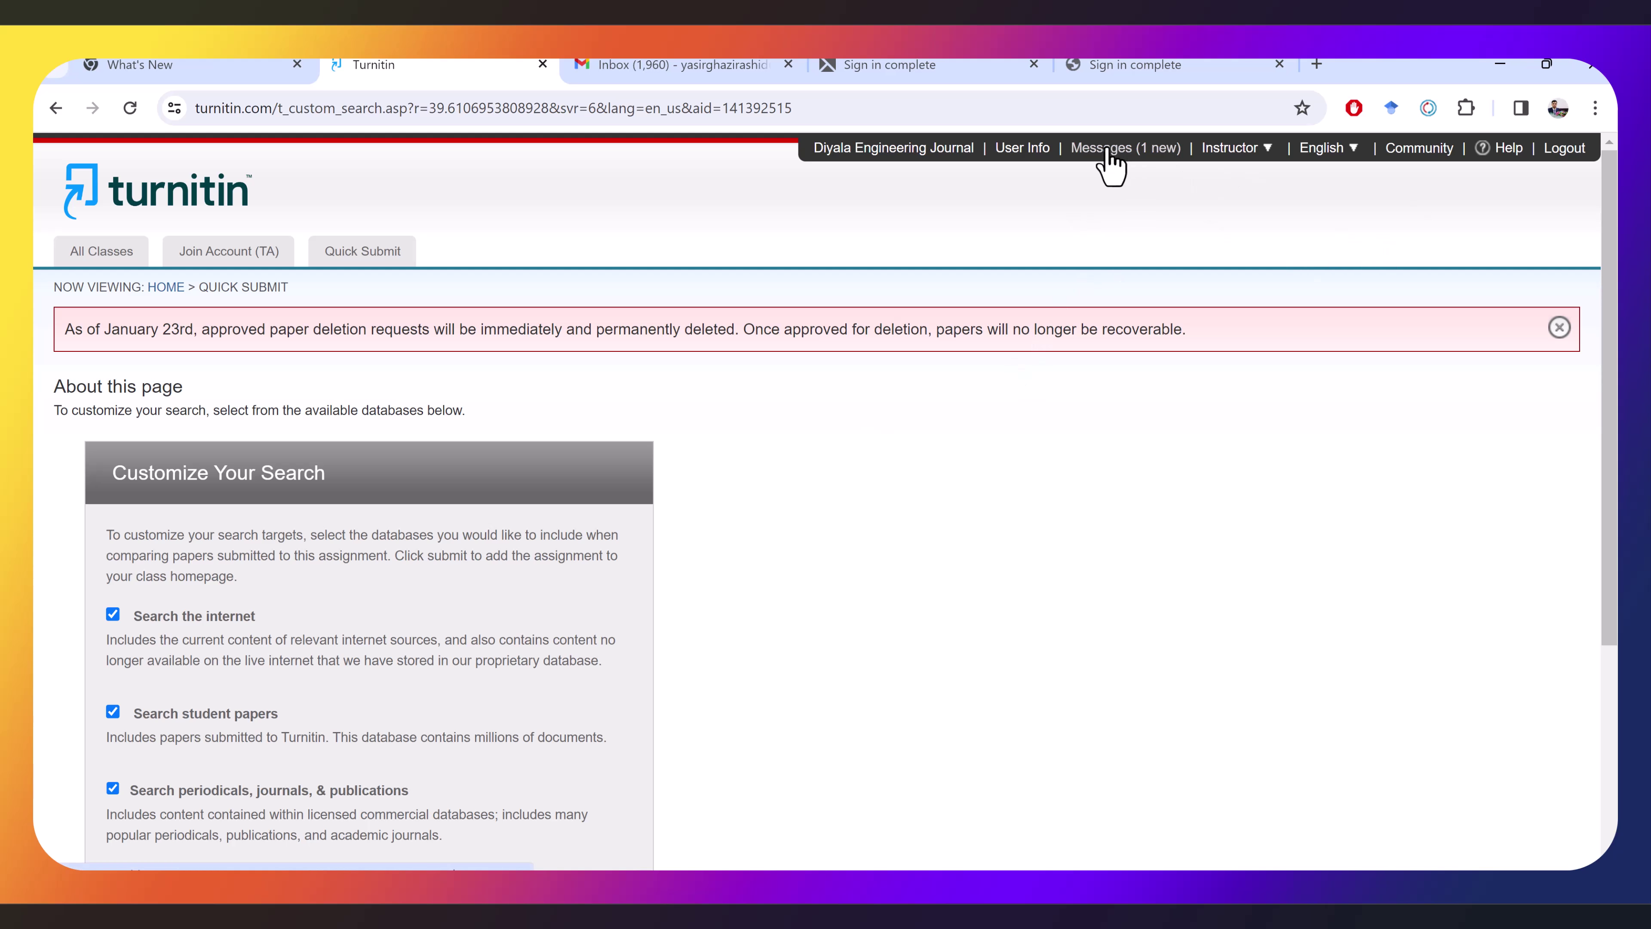
scroll(565, 527, down, 3)
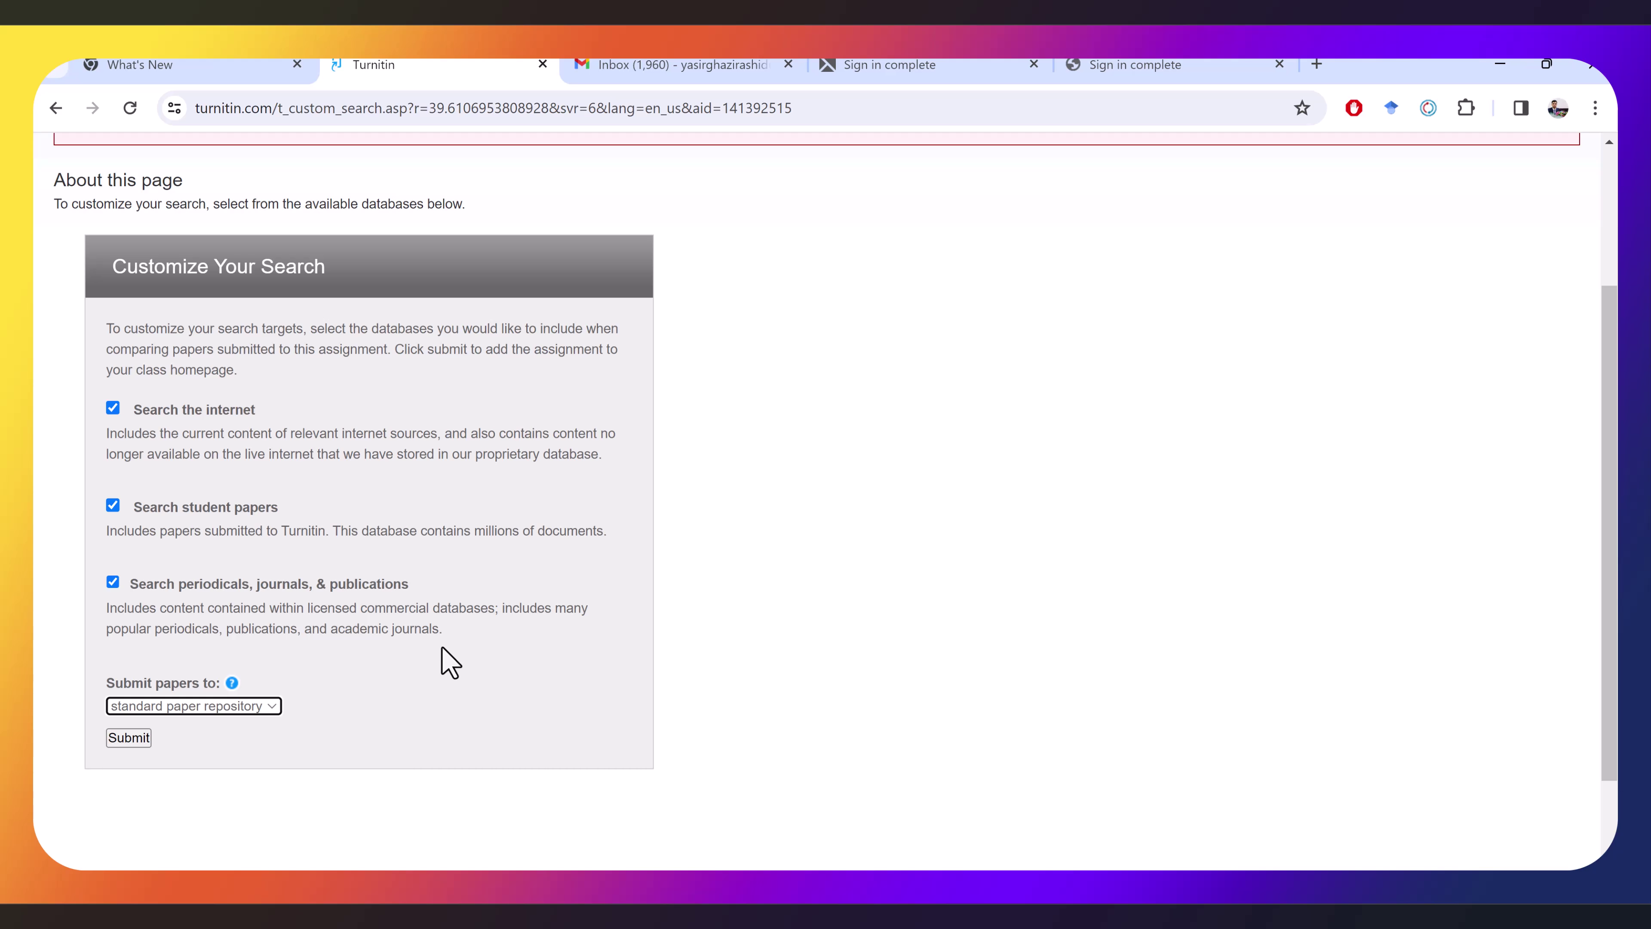
Set the destination for submitted papers to no repository and submit the search settings.
click(270, 708)
click(236, 740)
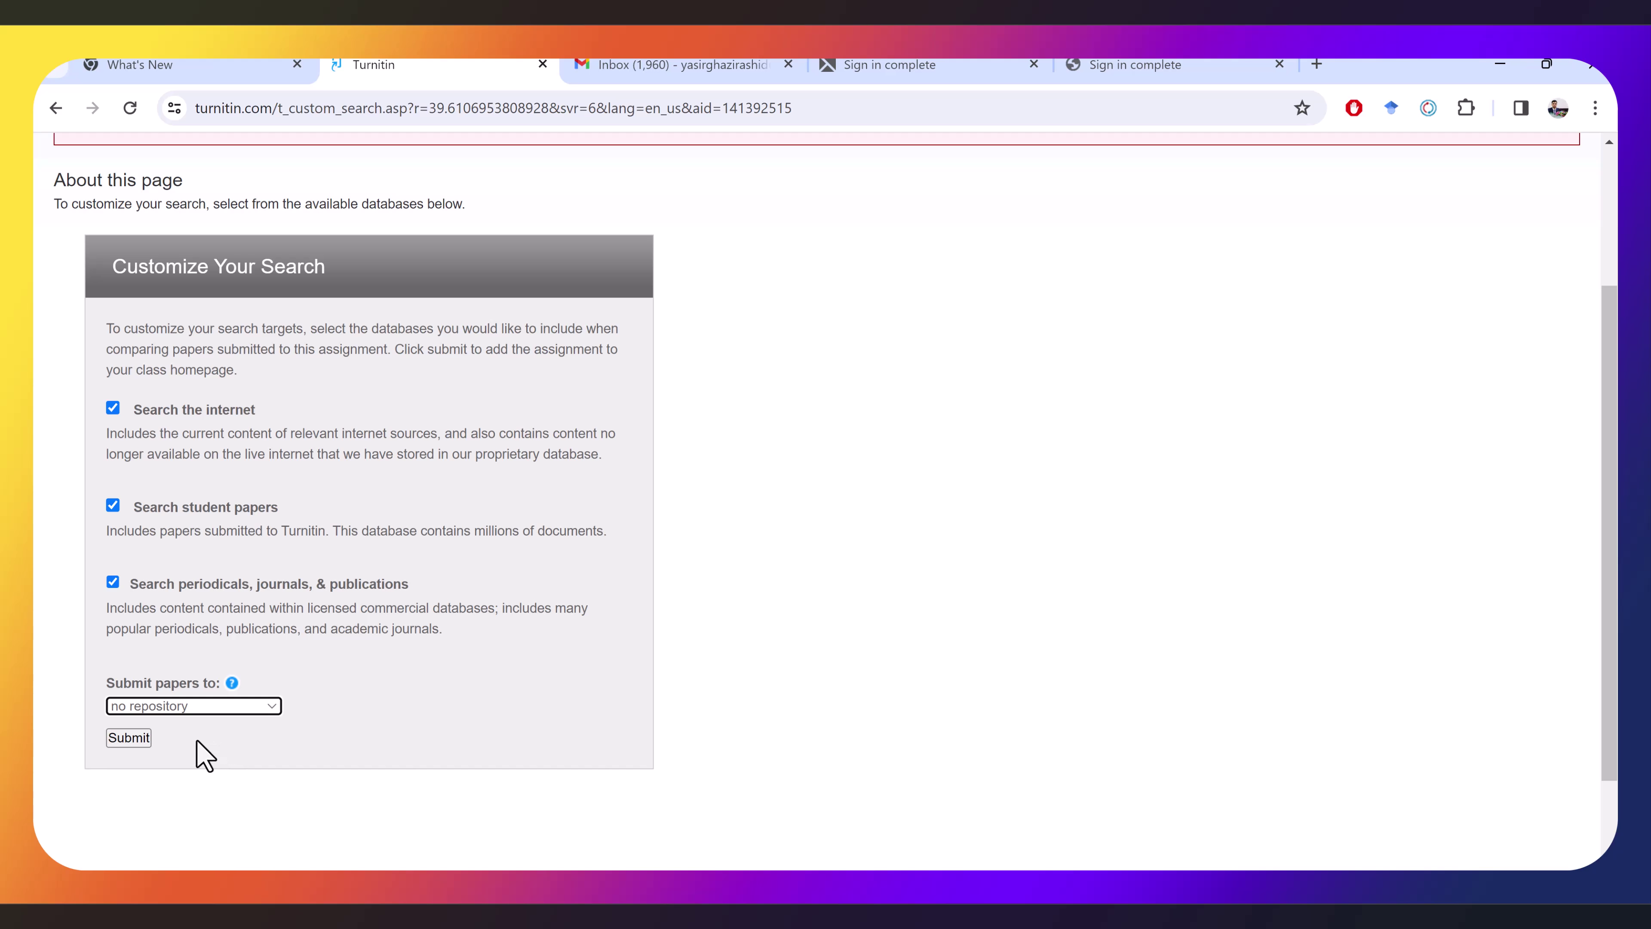
click(130, 737)
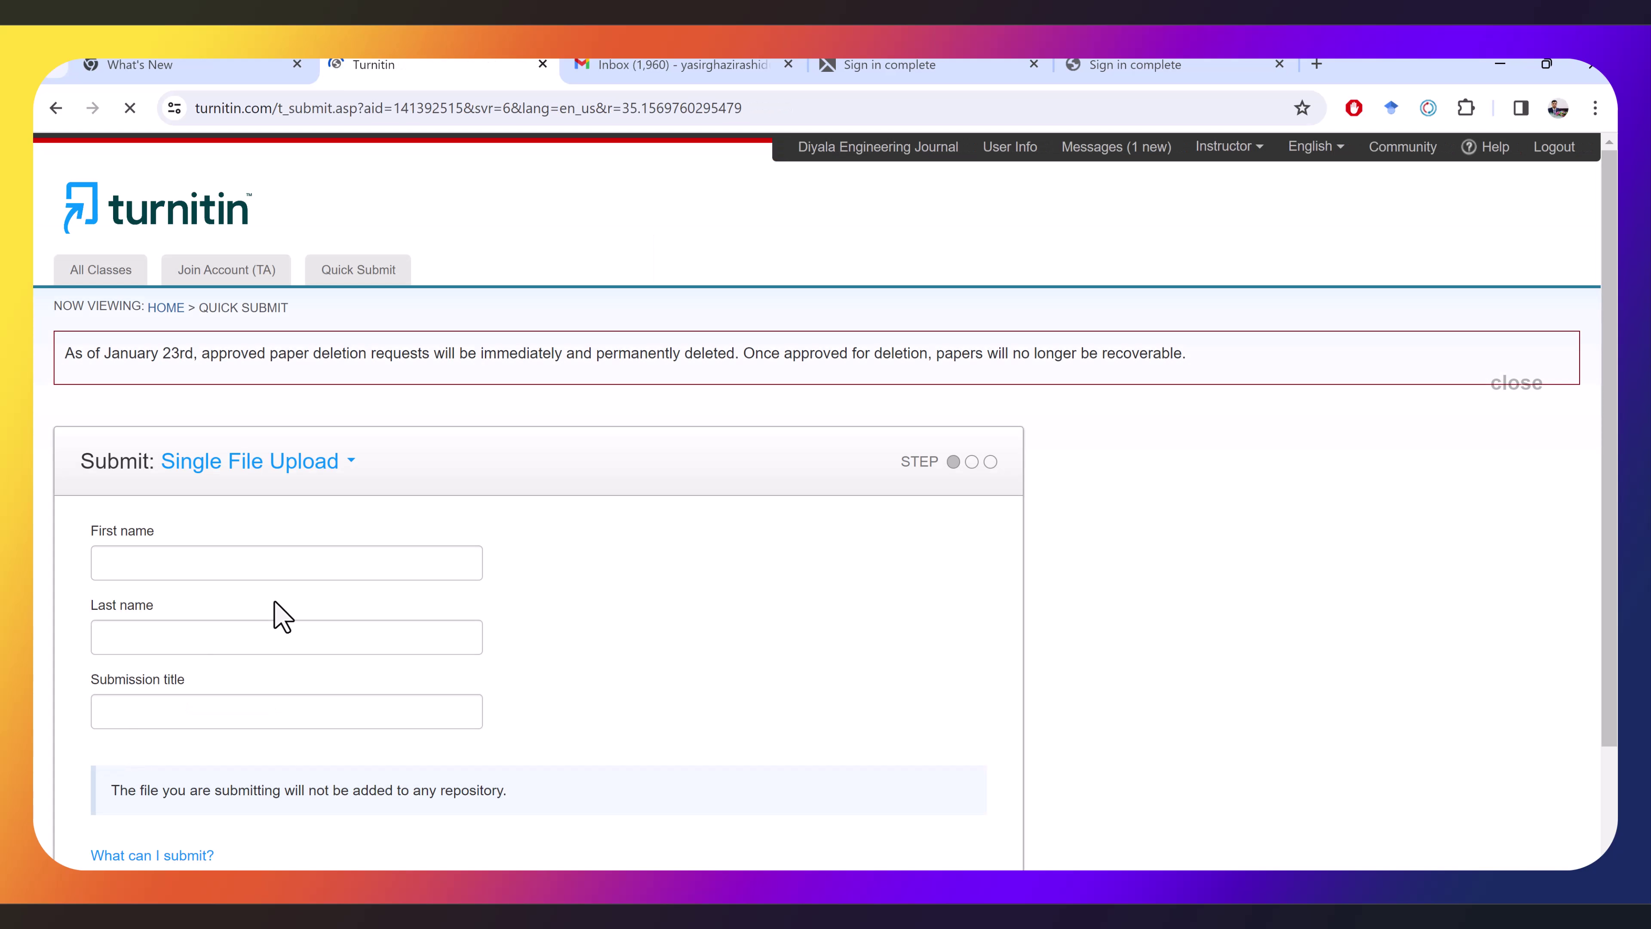
Enter the author's first and last name and set the submission title to 350.
click(215, 573)
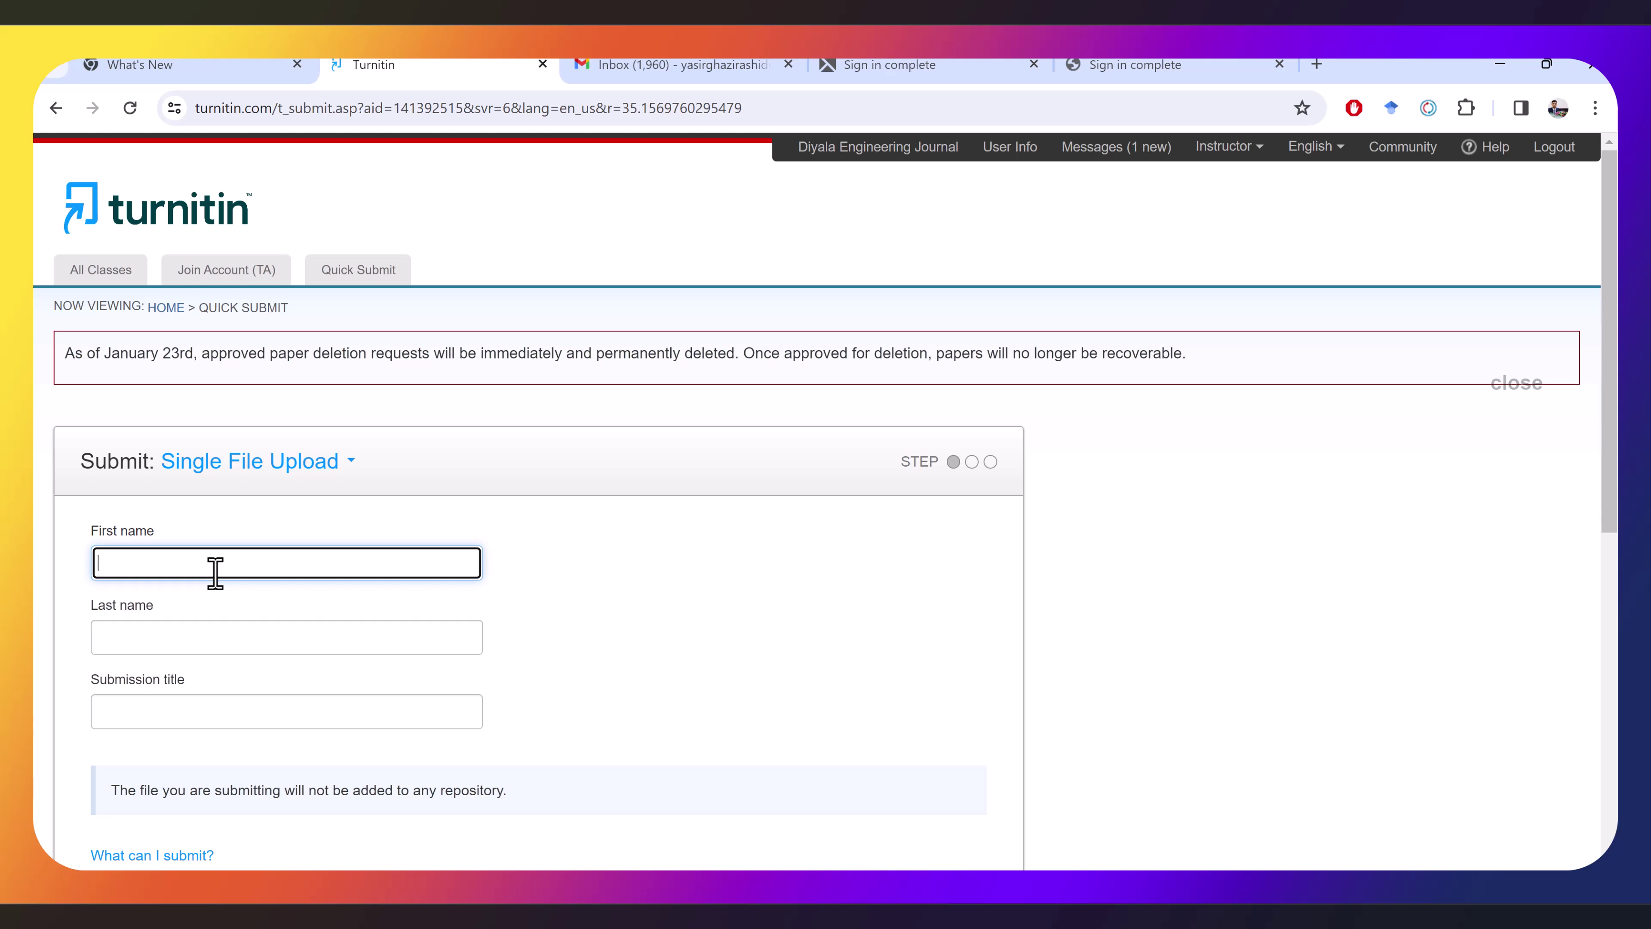
text(Isam)
click(121, 636)
text(>)
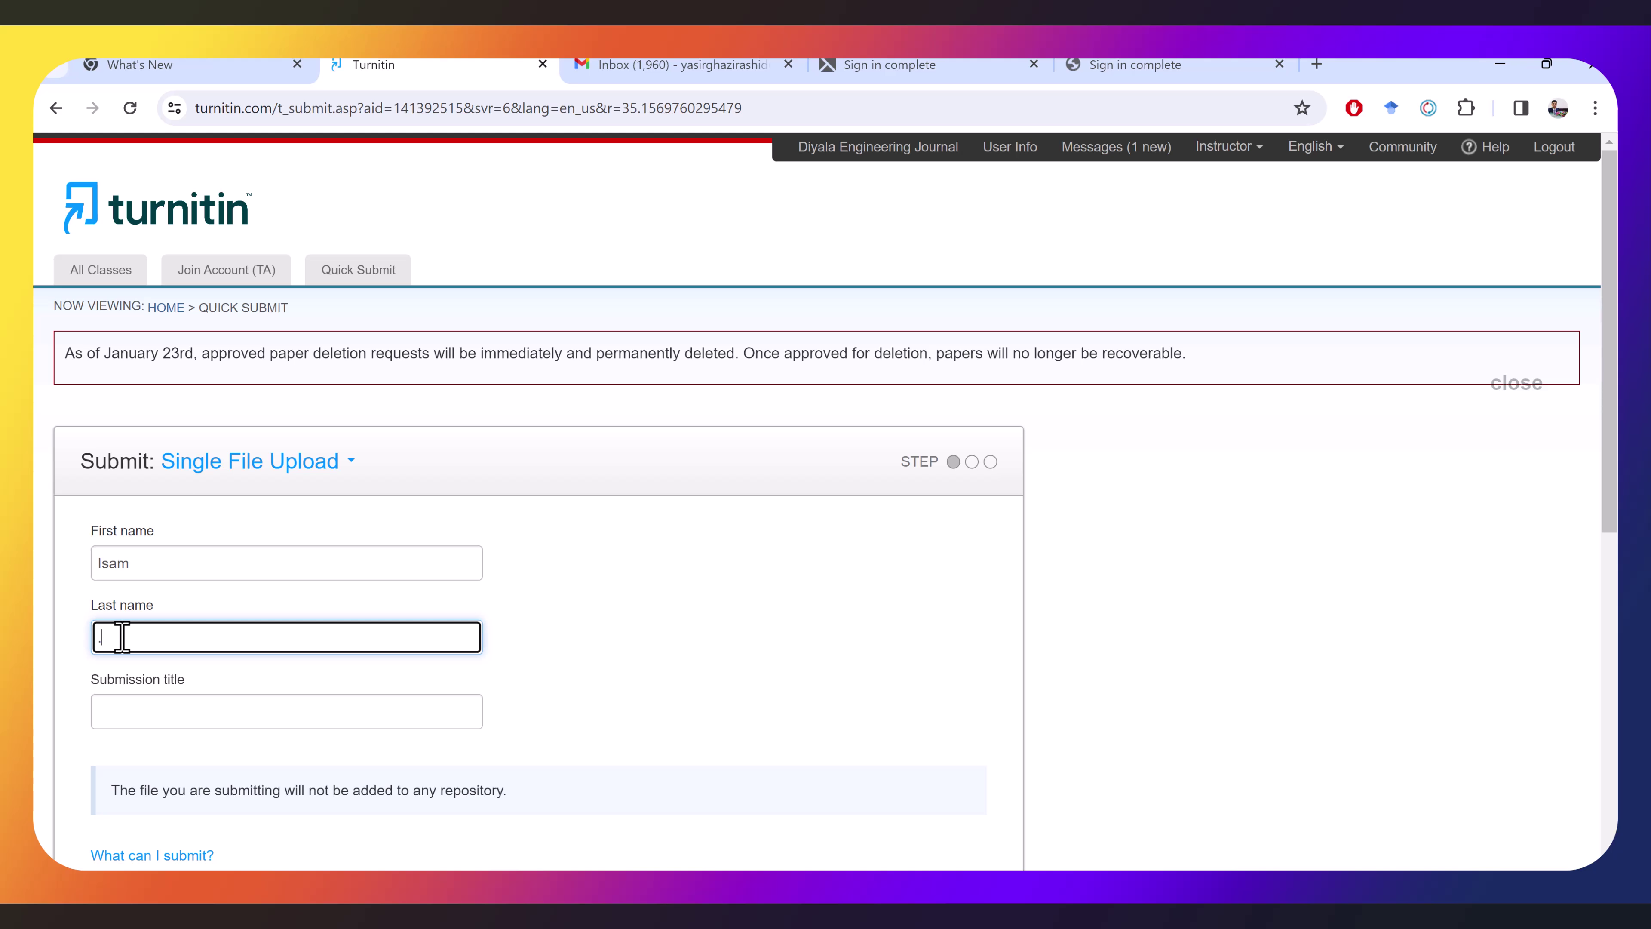
text(S)
click(120, 709)
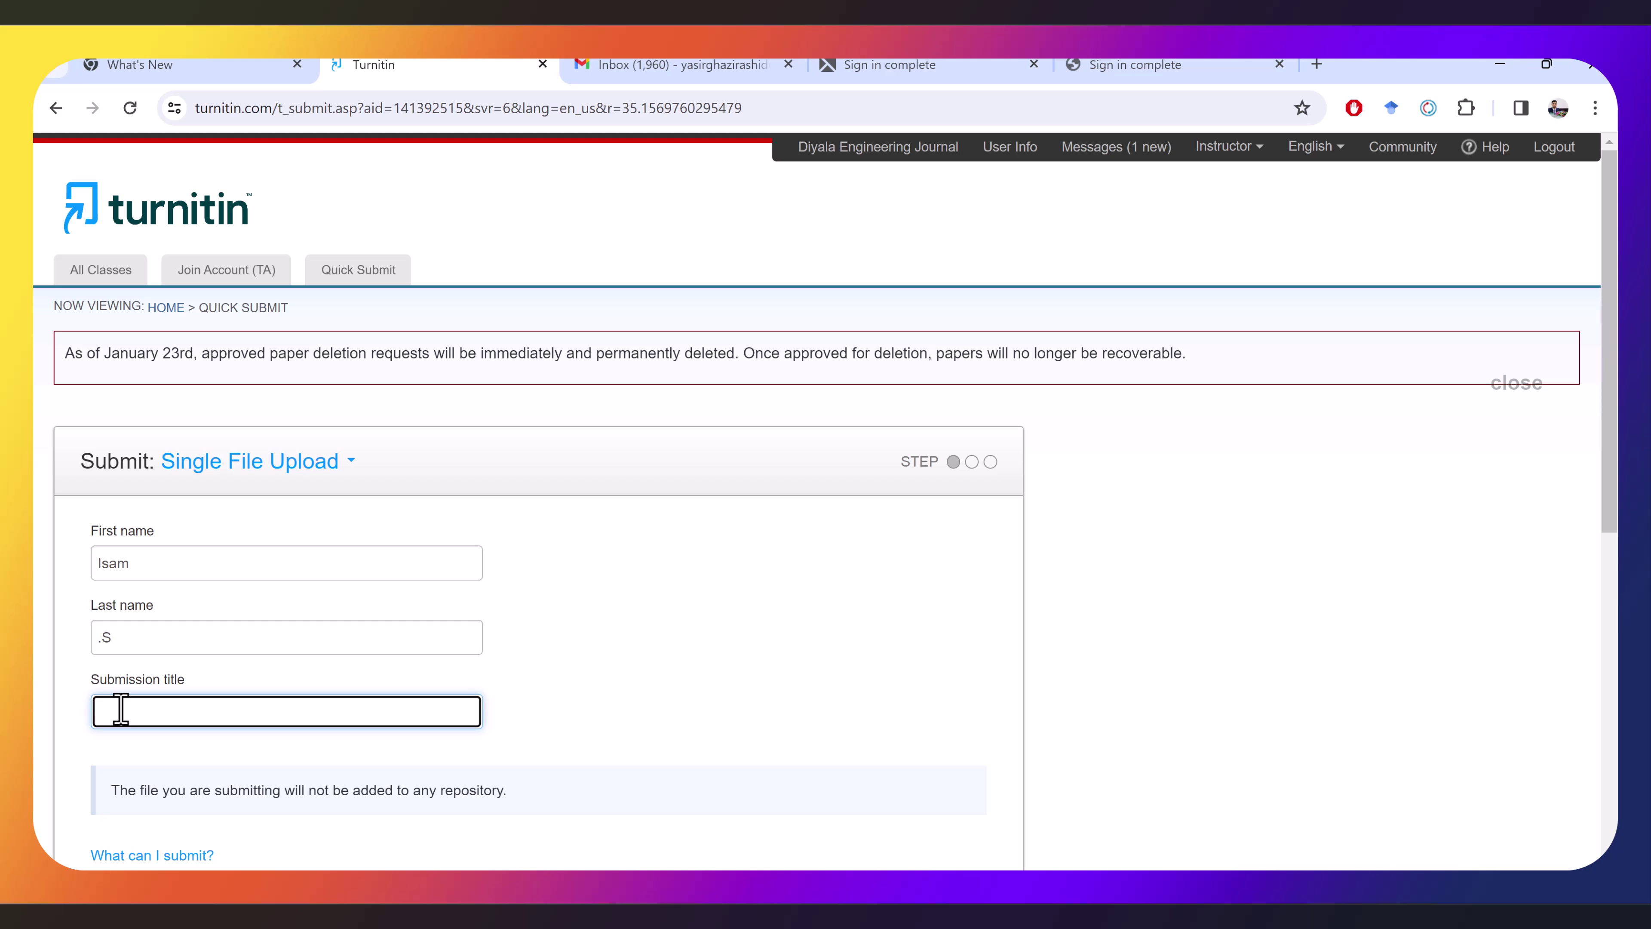
text(350)
Choose the PDF "Implementation of linear feedback shift register (LFSR) based on FPGA and PSpice technologies" from the computer's Desktop and upload it.
scroll(120, 709, down, 5)
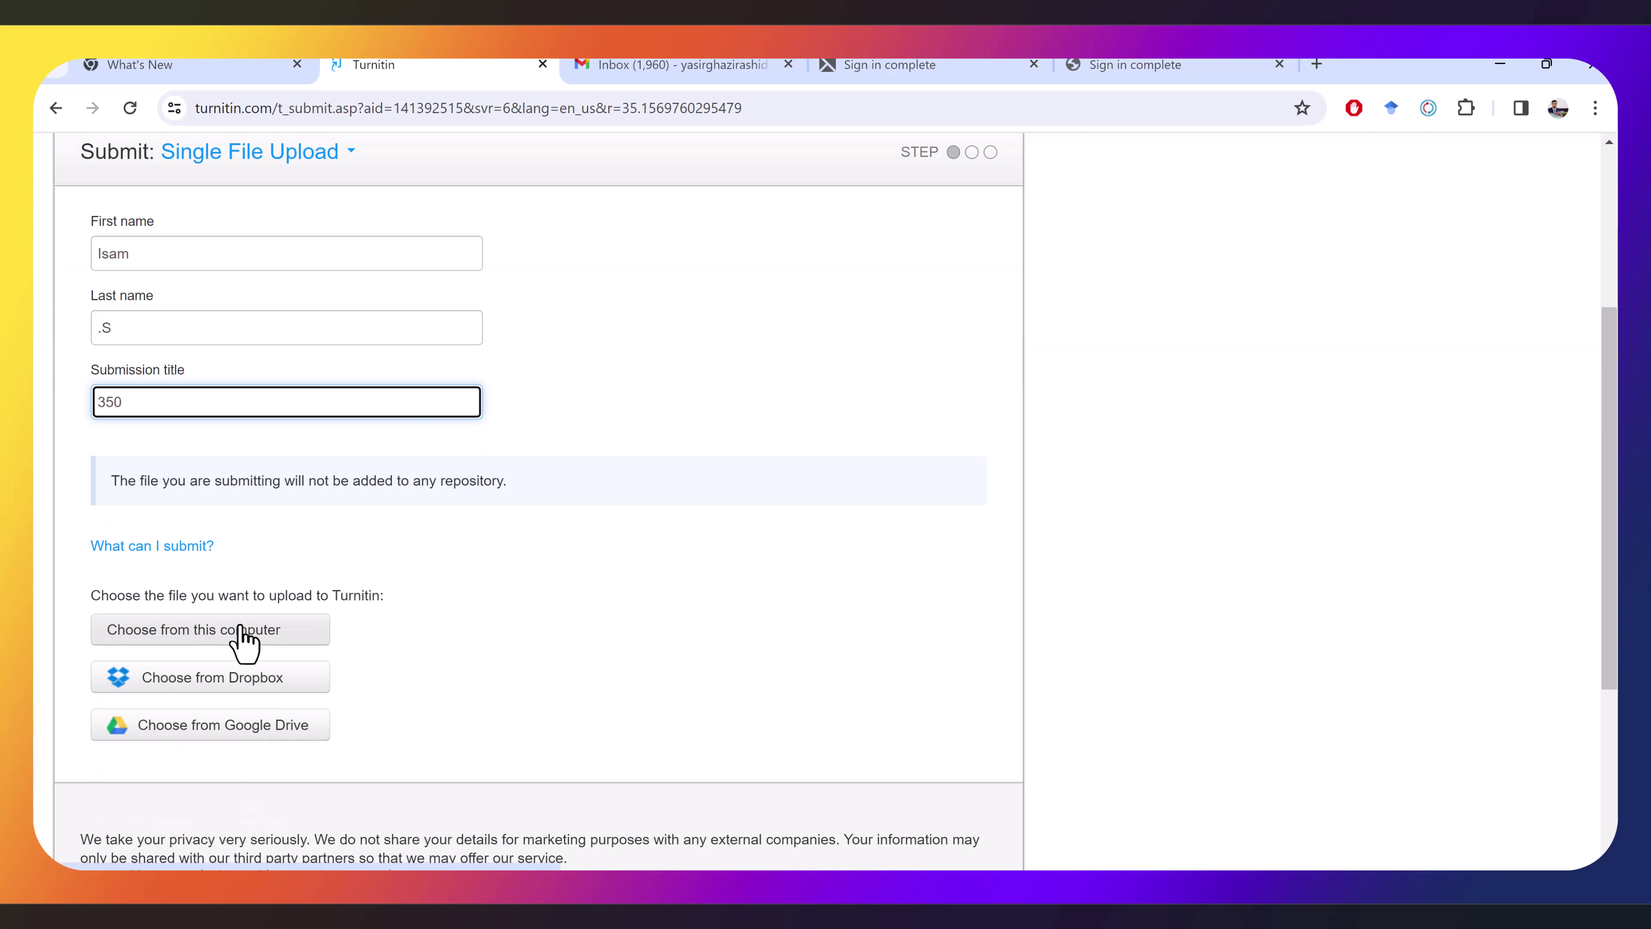
click(240, 628)
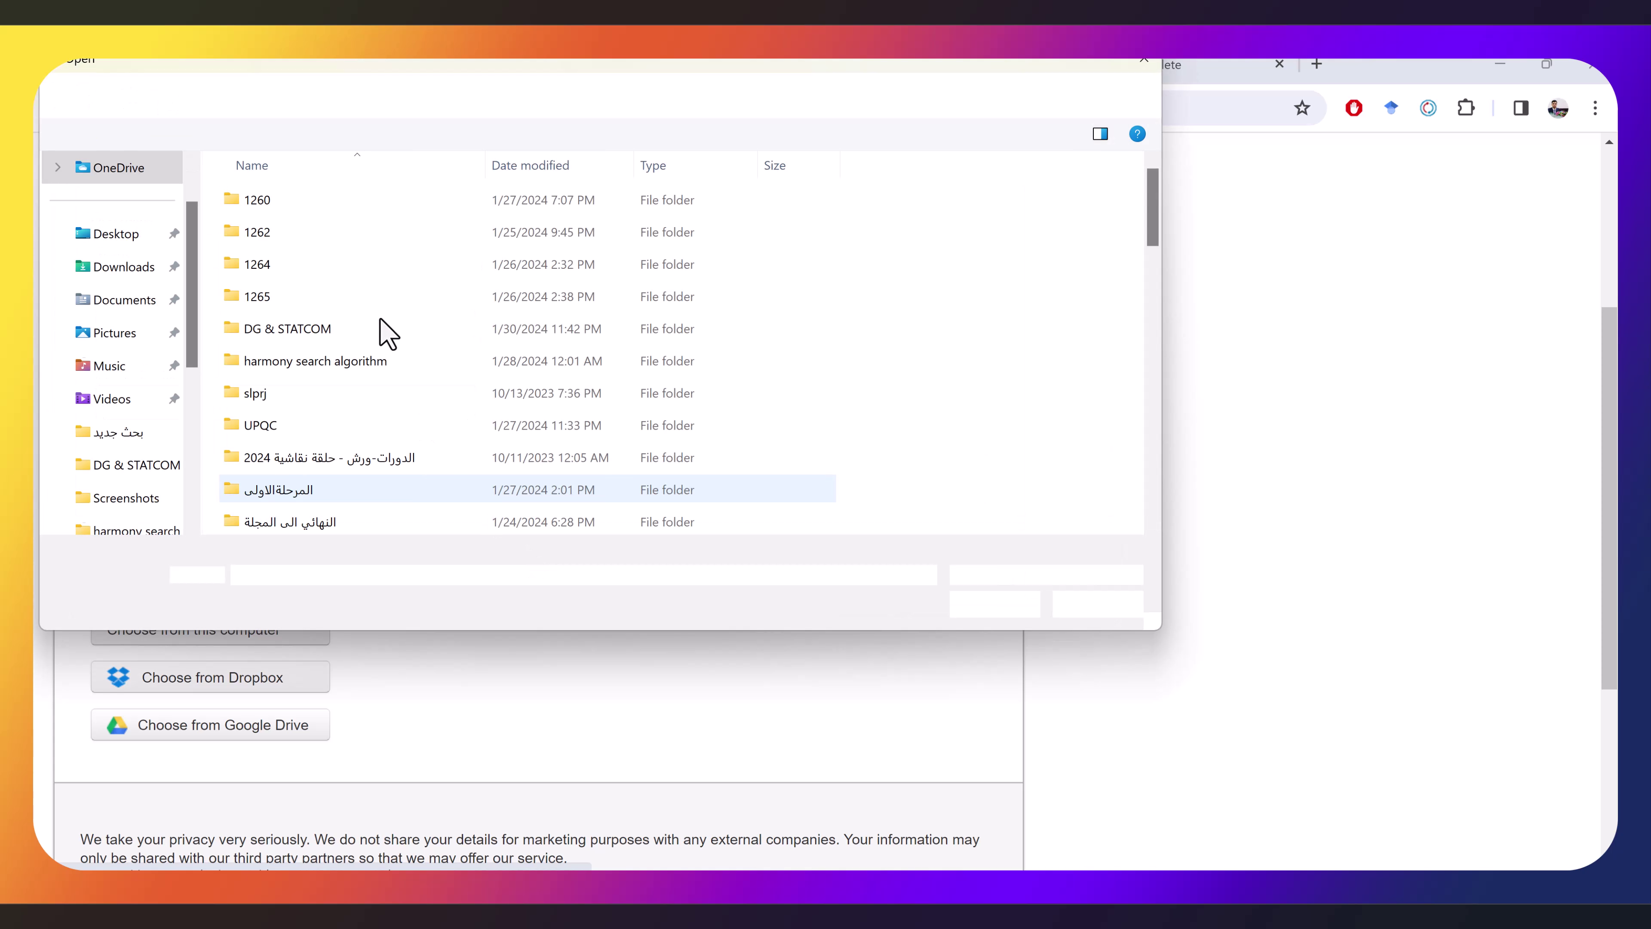
scroll(384, 328, down, 3)
scroll(382, 323, down, 3)
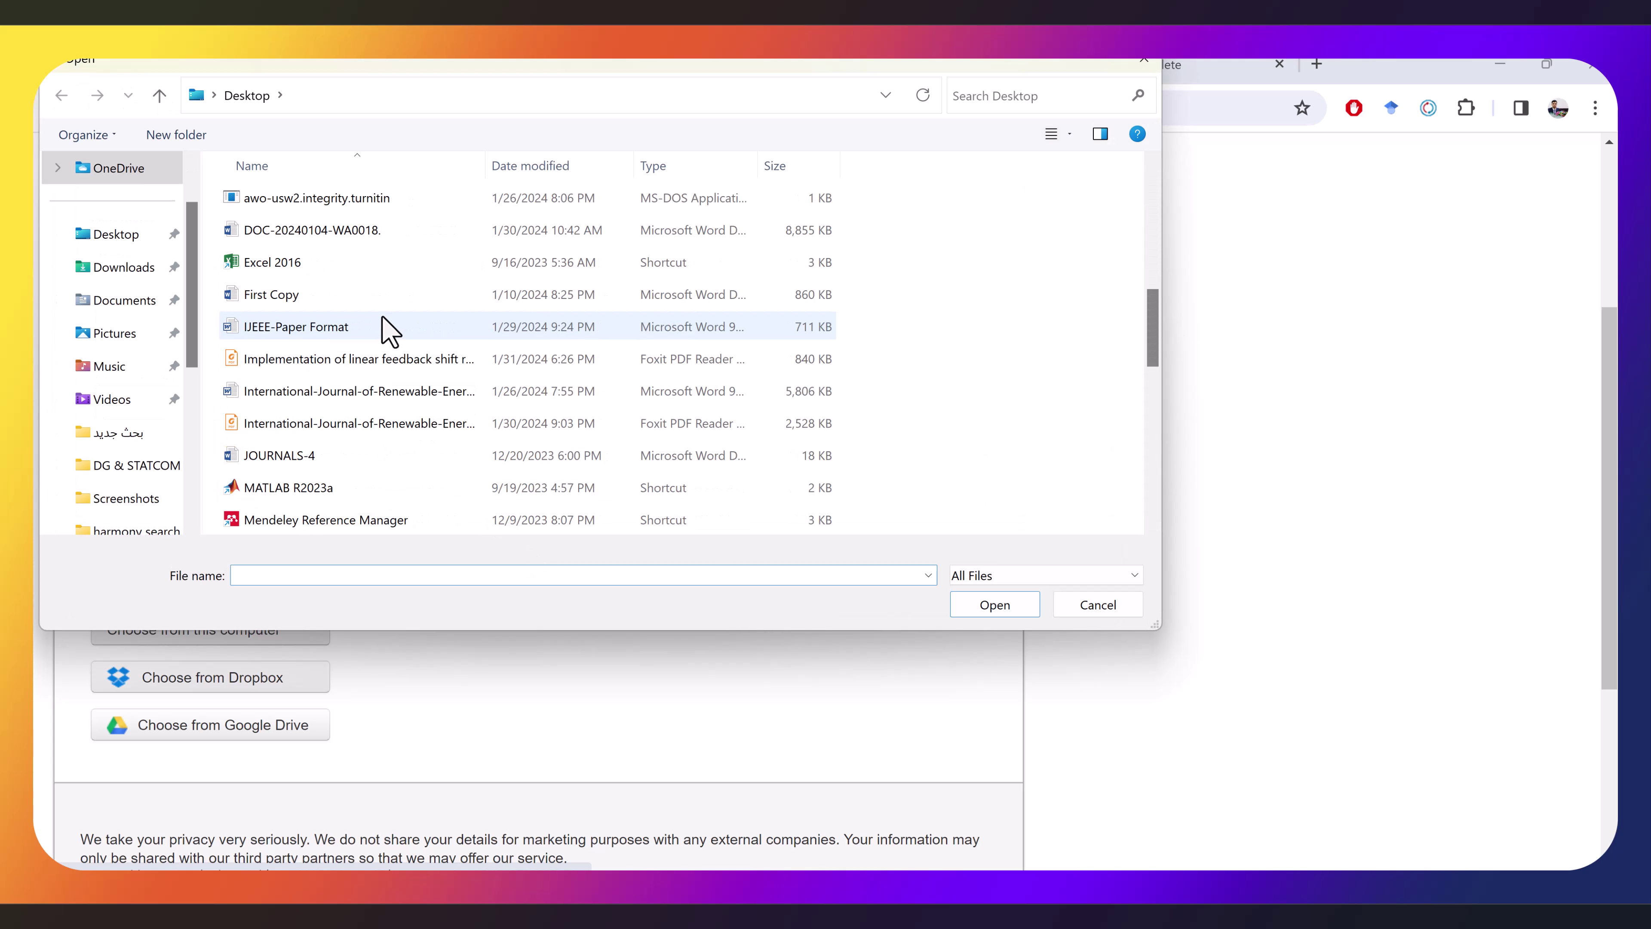
double_click(379, 362)
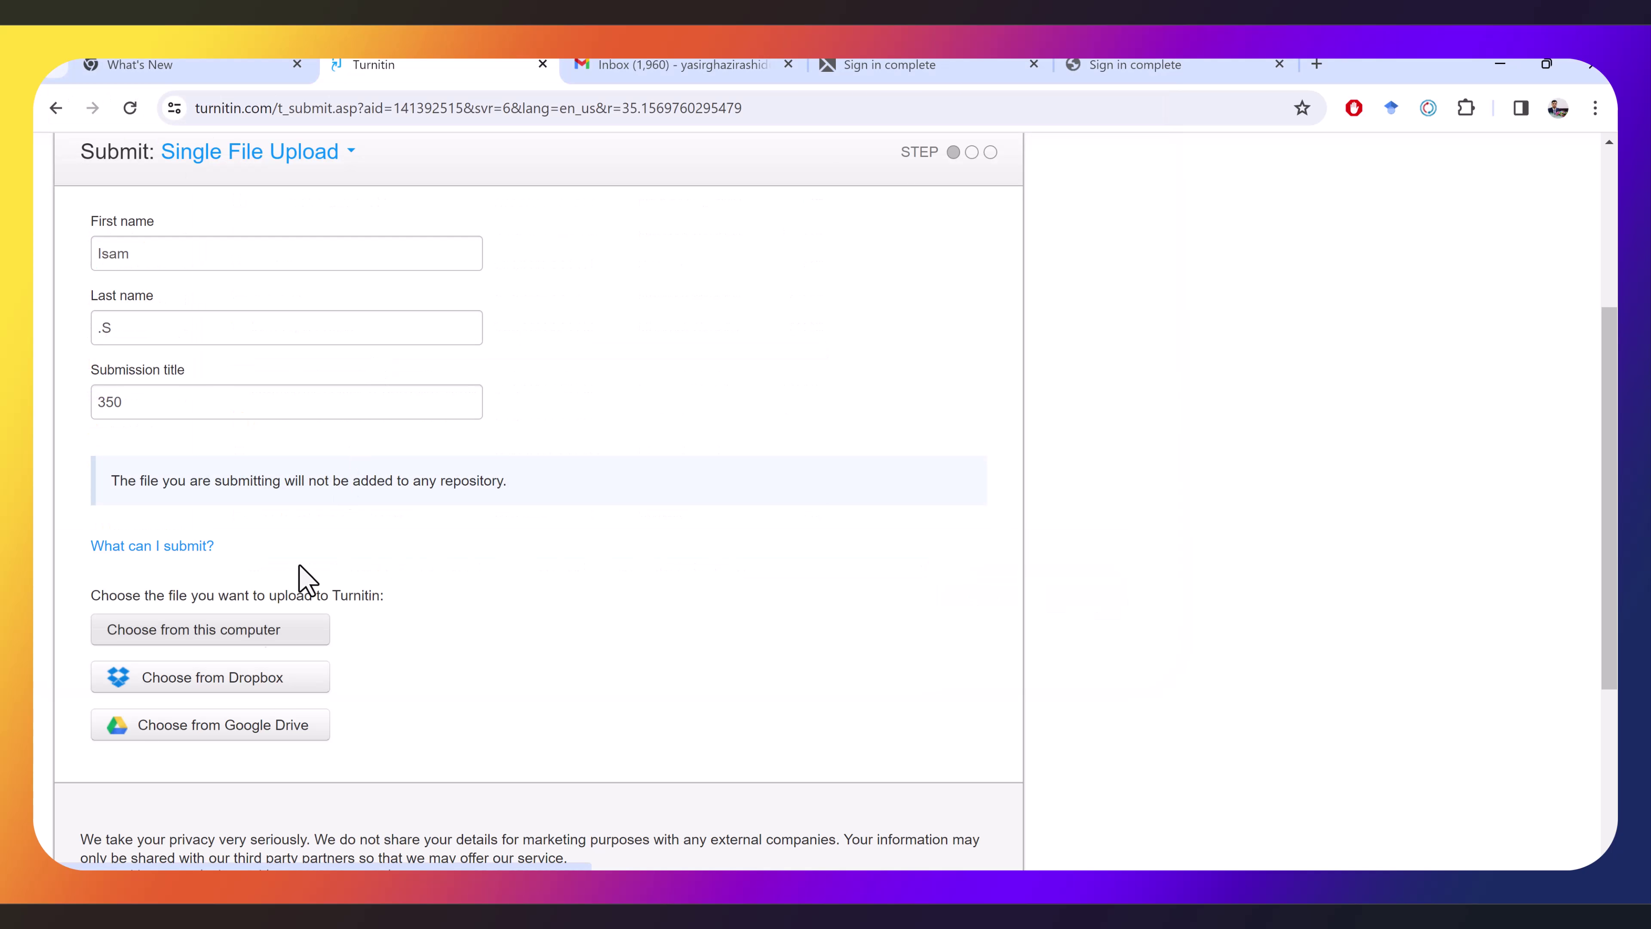
scroll(196, 709, down, 2)
click(142, 714)
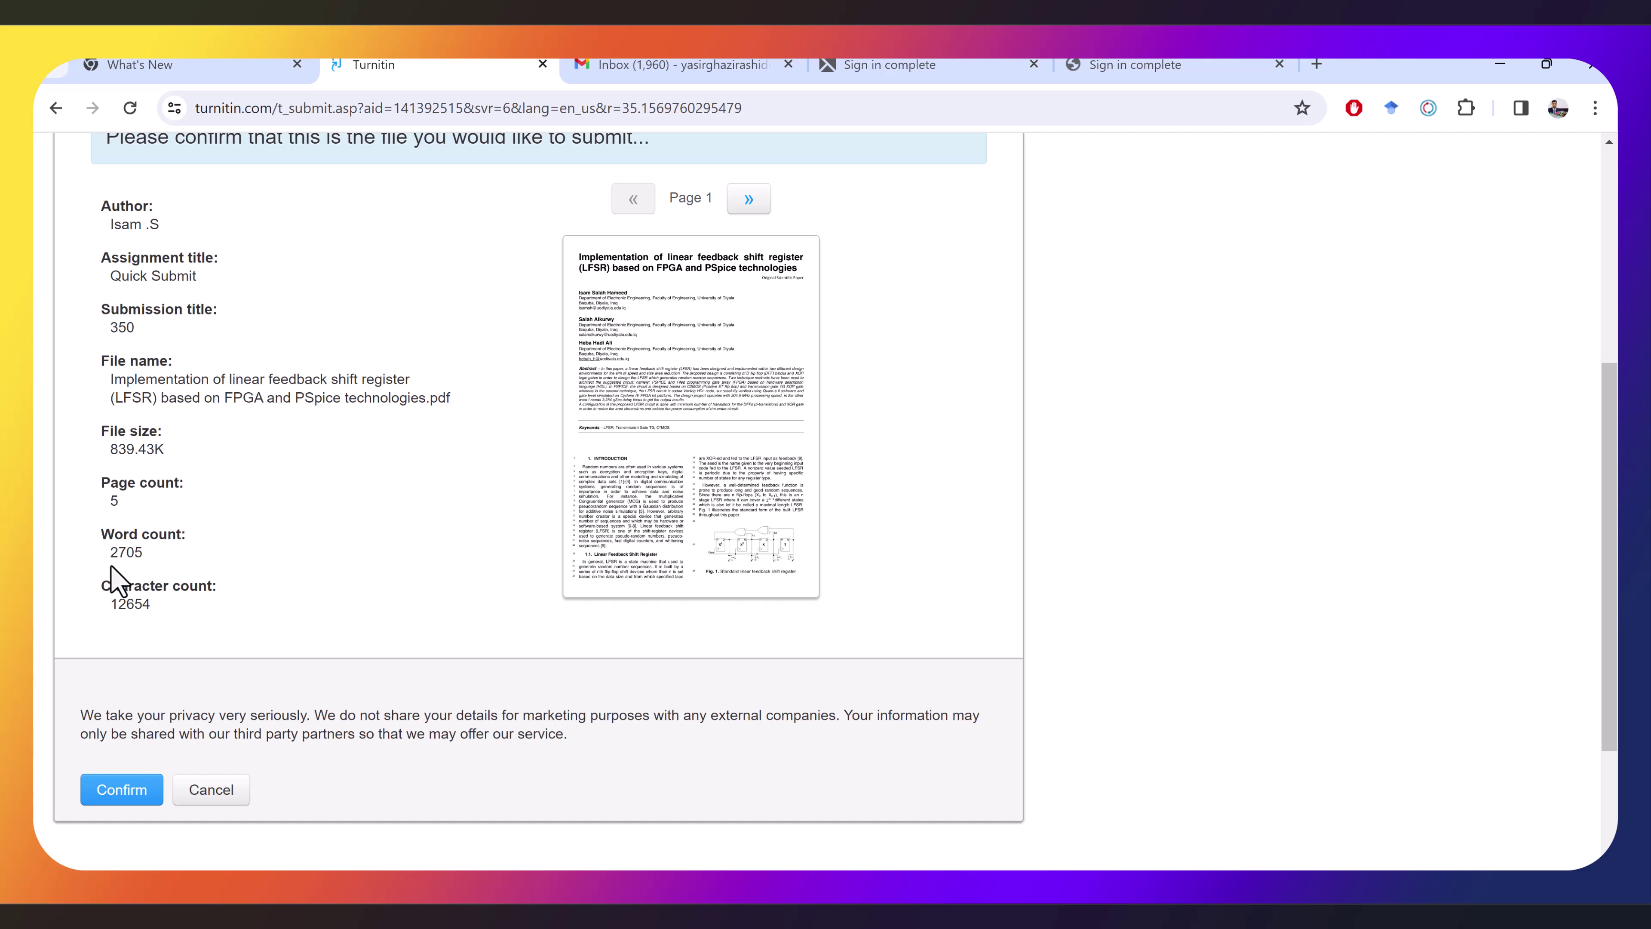
Confirm the submission of the uploaded file and go to the assignment inbox.
click(121, 789)
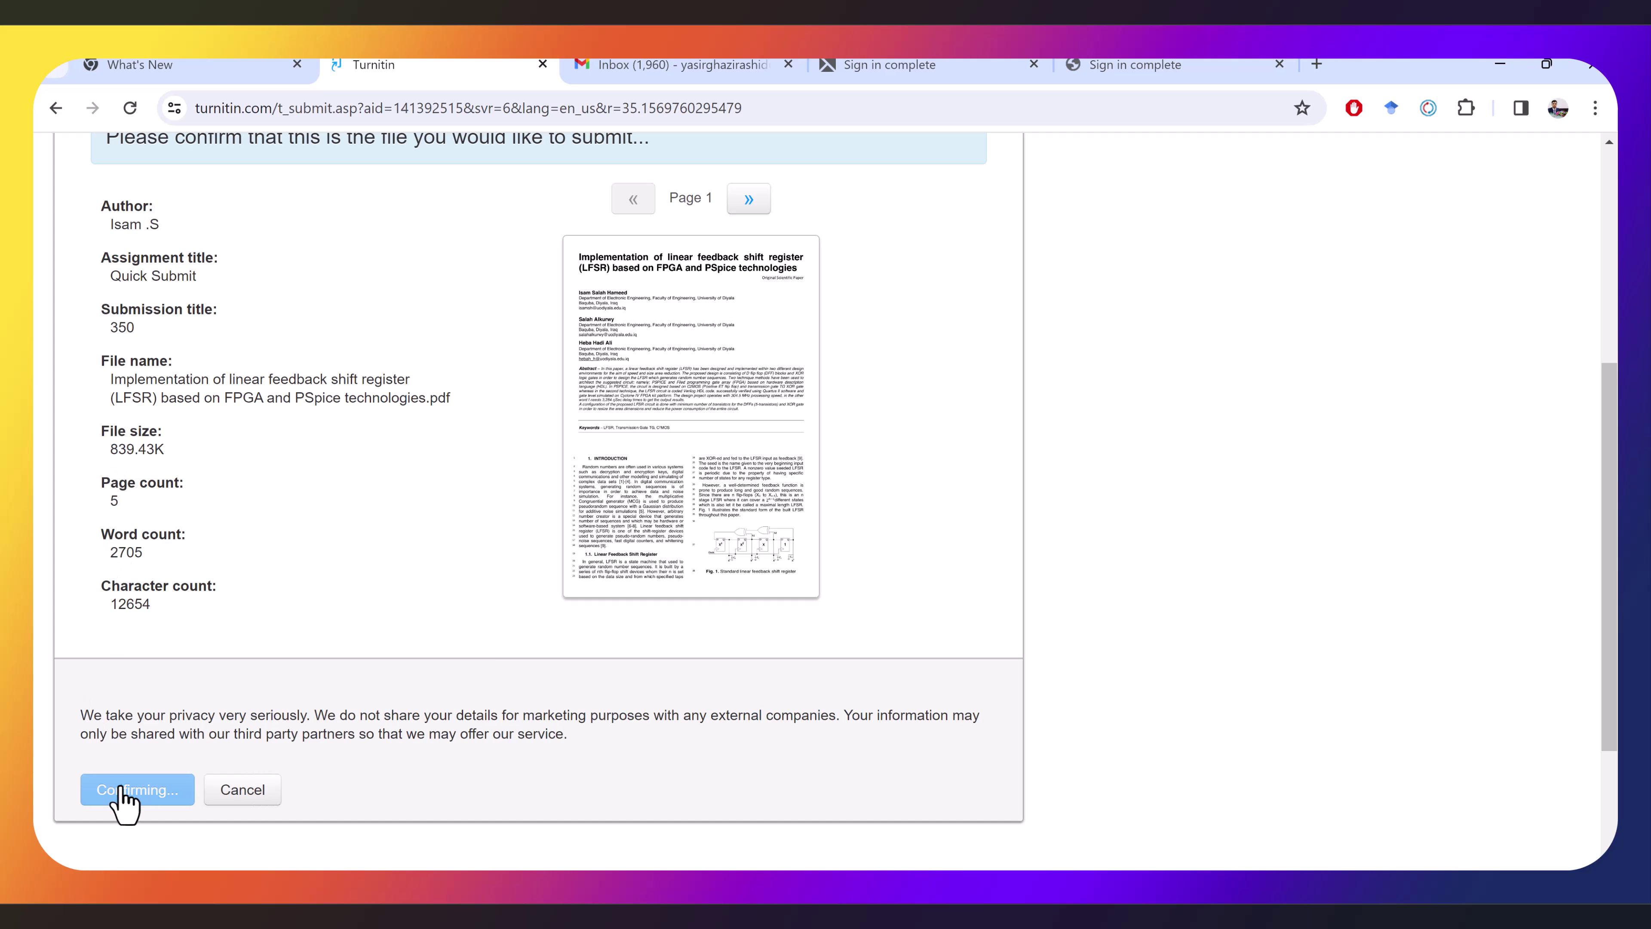
scroll(286, 712, down, 2)
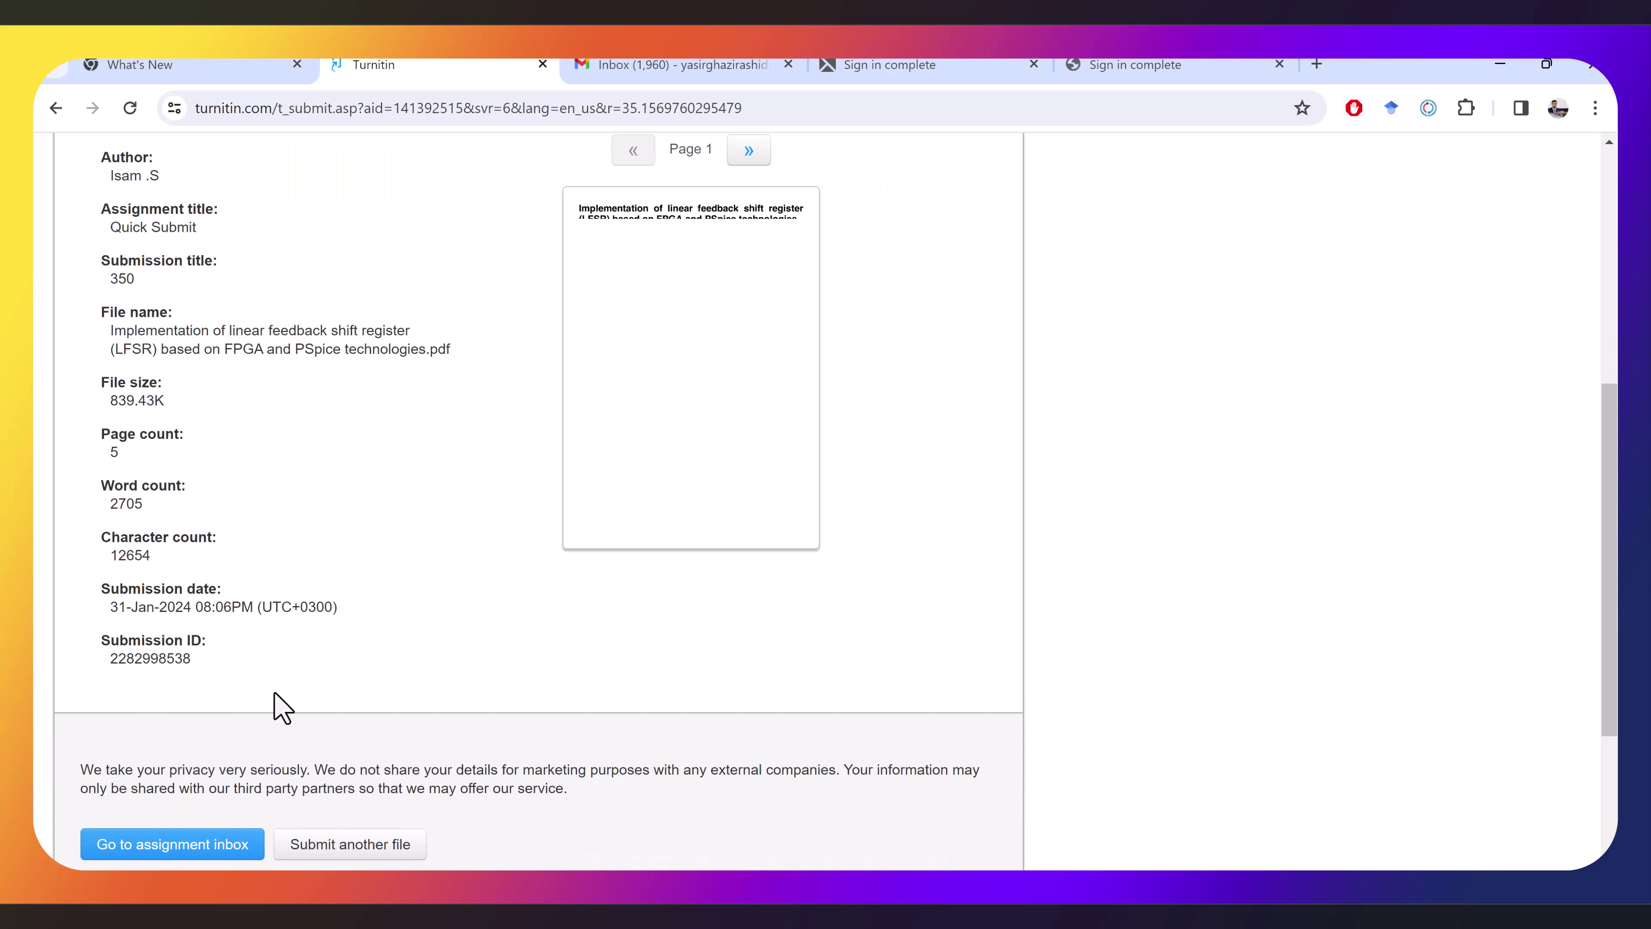
click(166, 833)
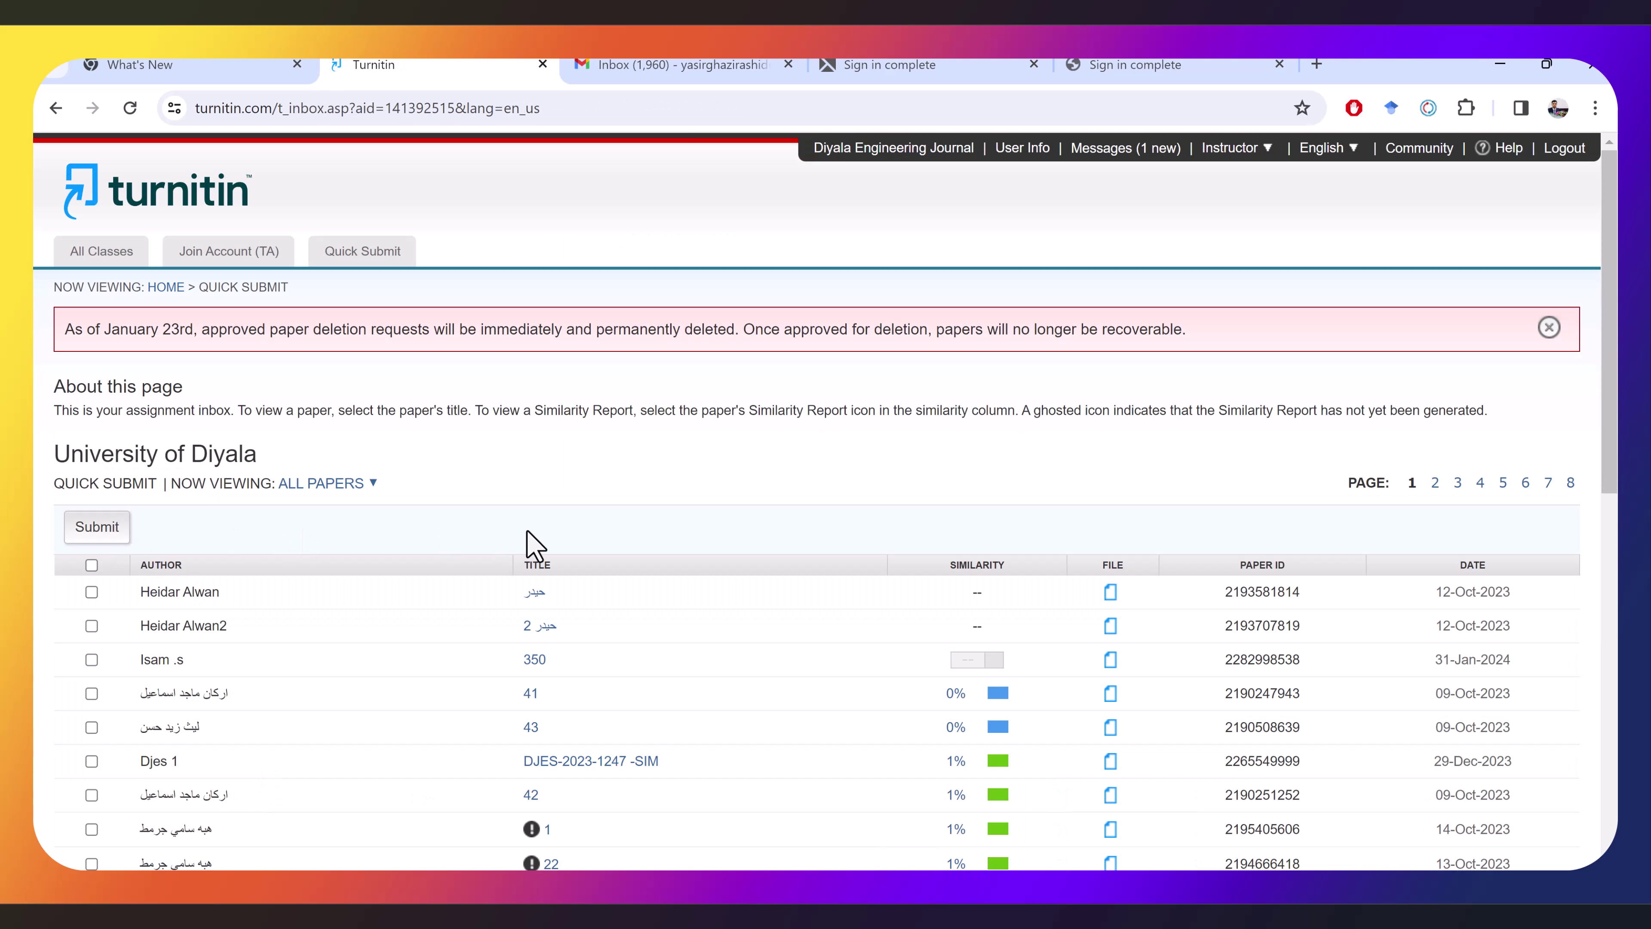
Dismiss the browser notification and reload the assignment inbox to update the similarity status.
scroll(535, 545, down, 1)
scroll(534, 545, down, 1)
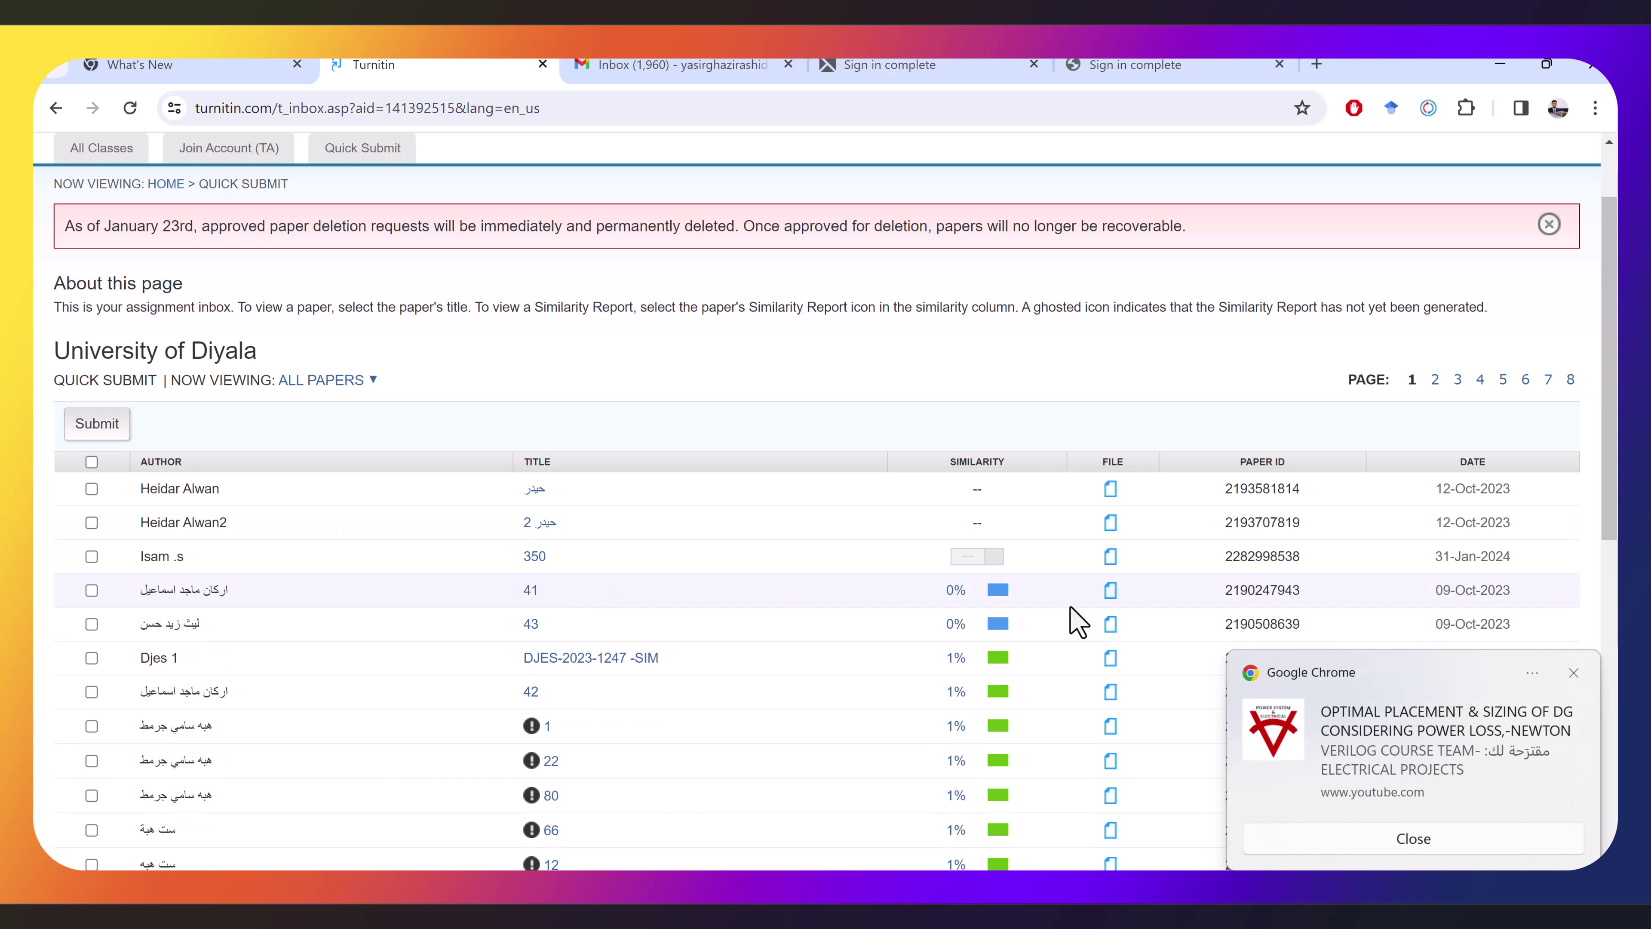
click(1574, 673)
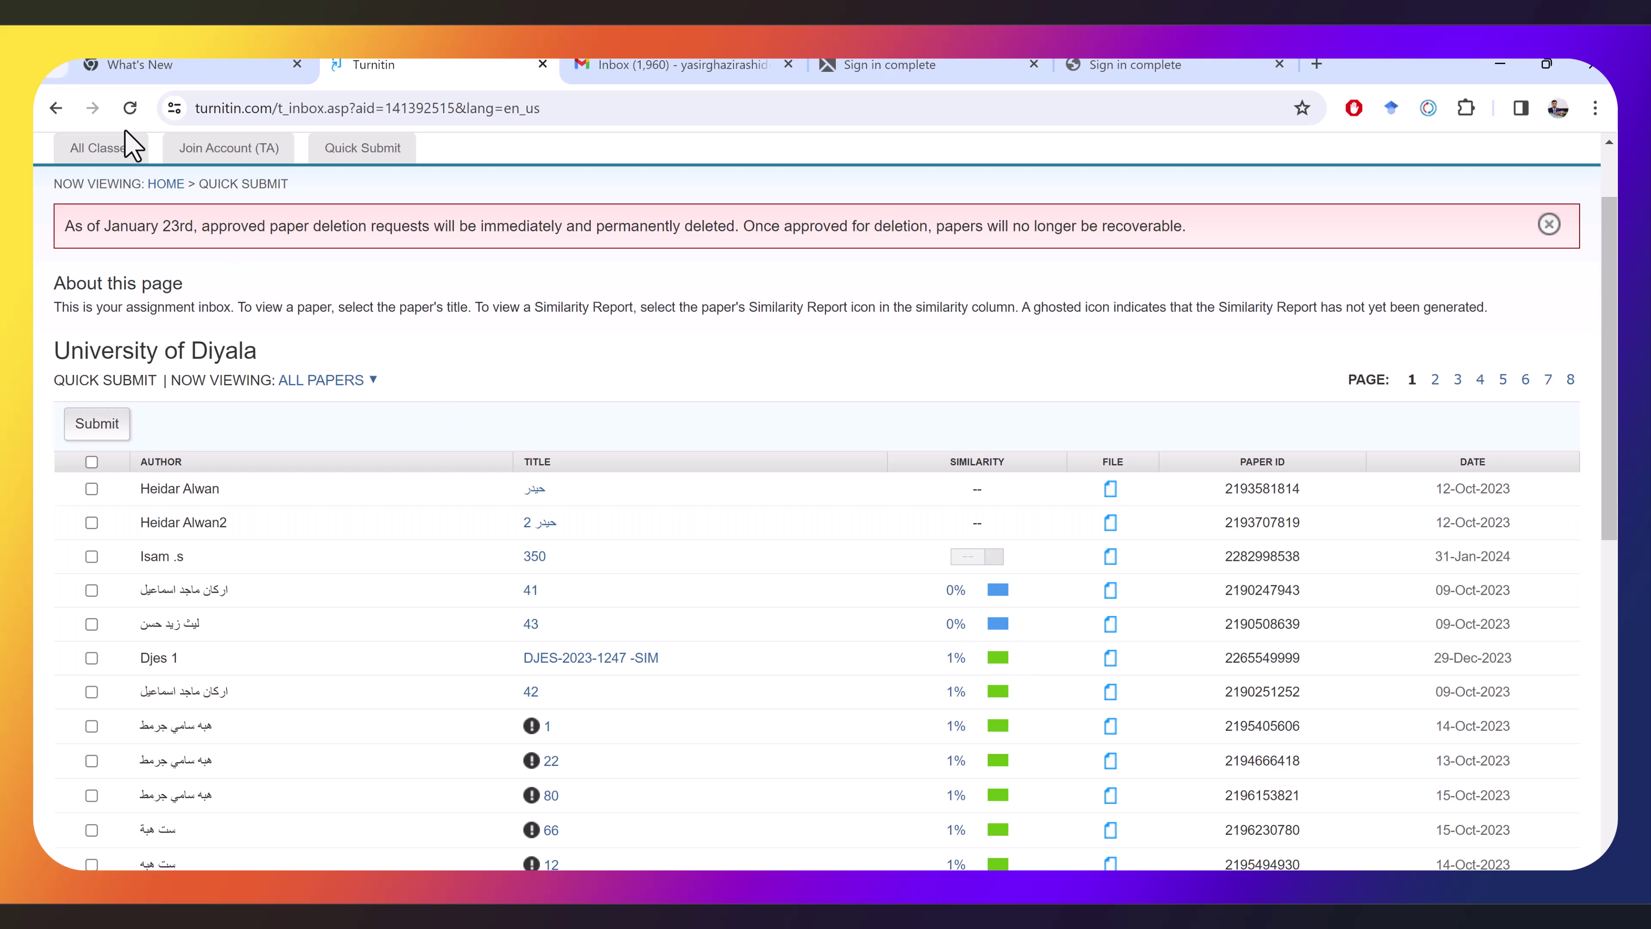
click(132, 108)
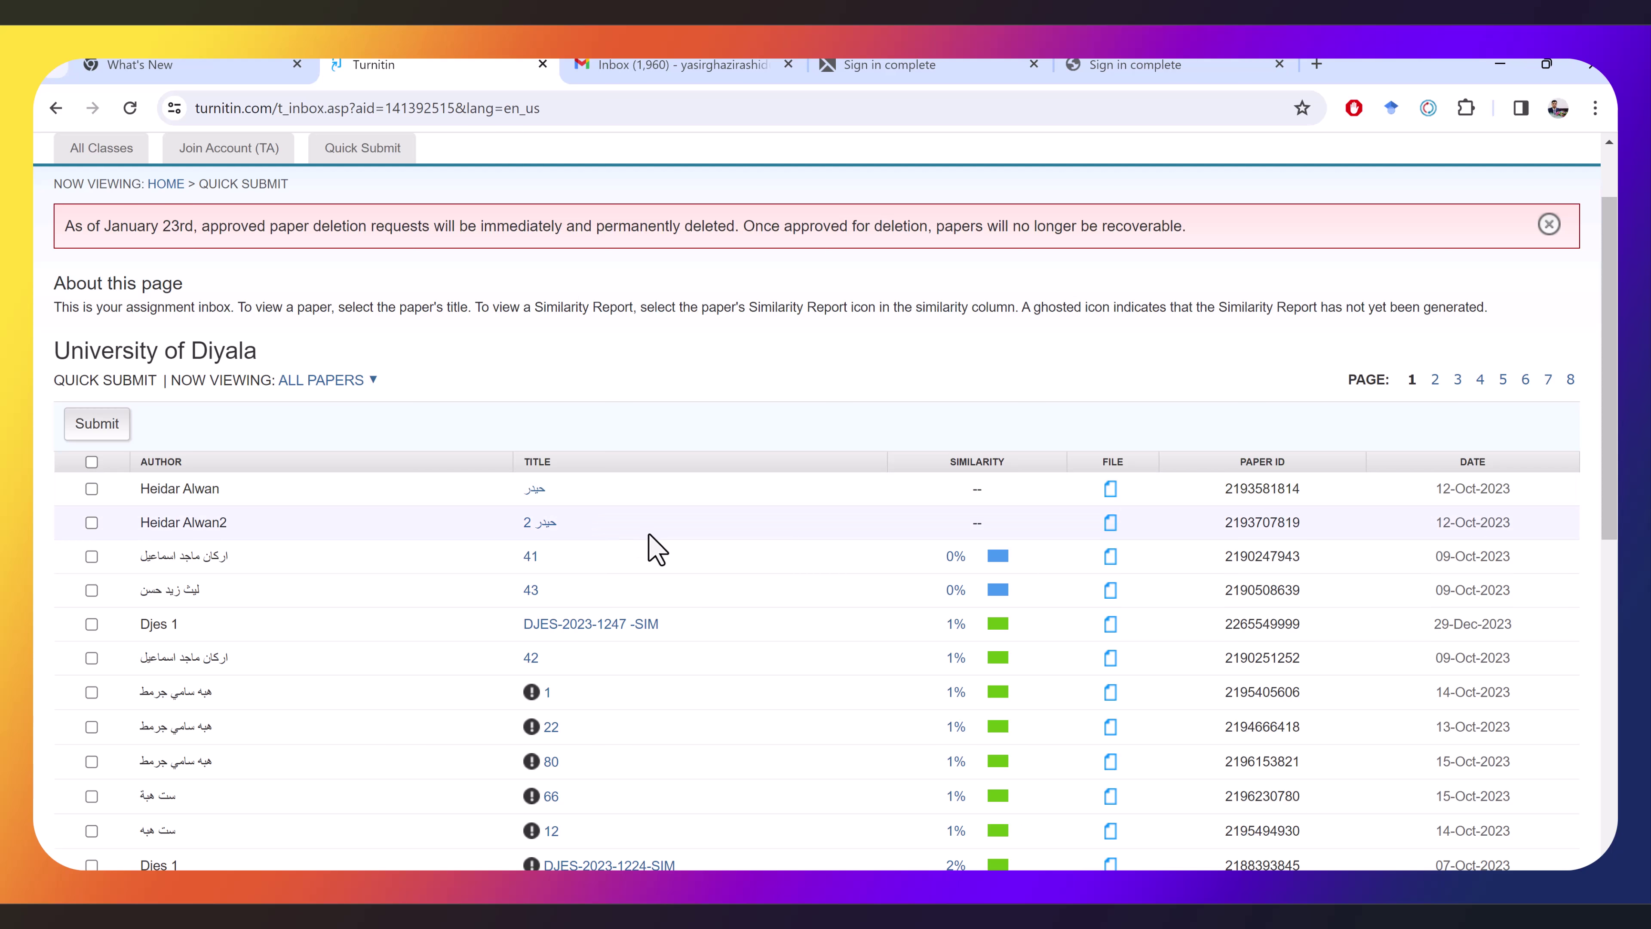
Look for the submitted paper in the inbox by opening page 8 and sorting the papers by submission date.
scroll(657, 550, down, 6)
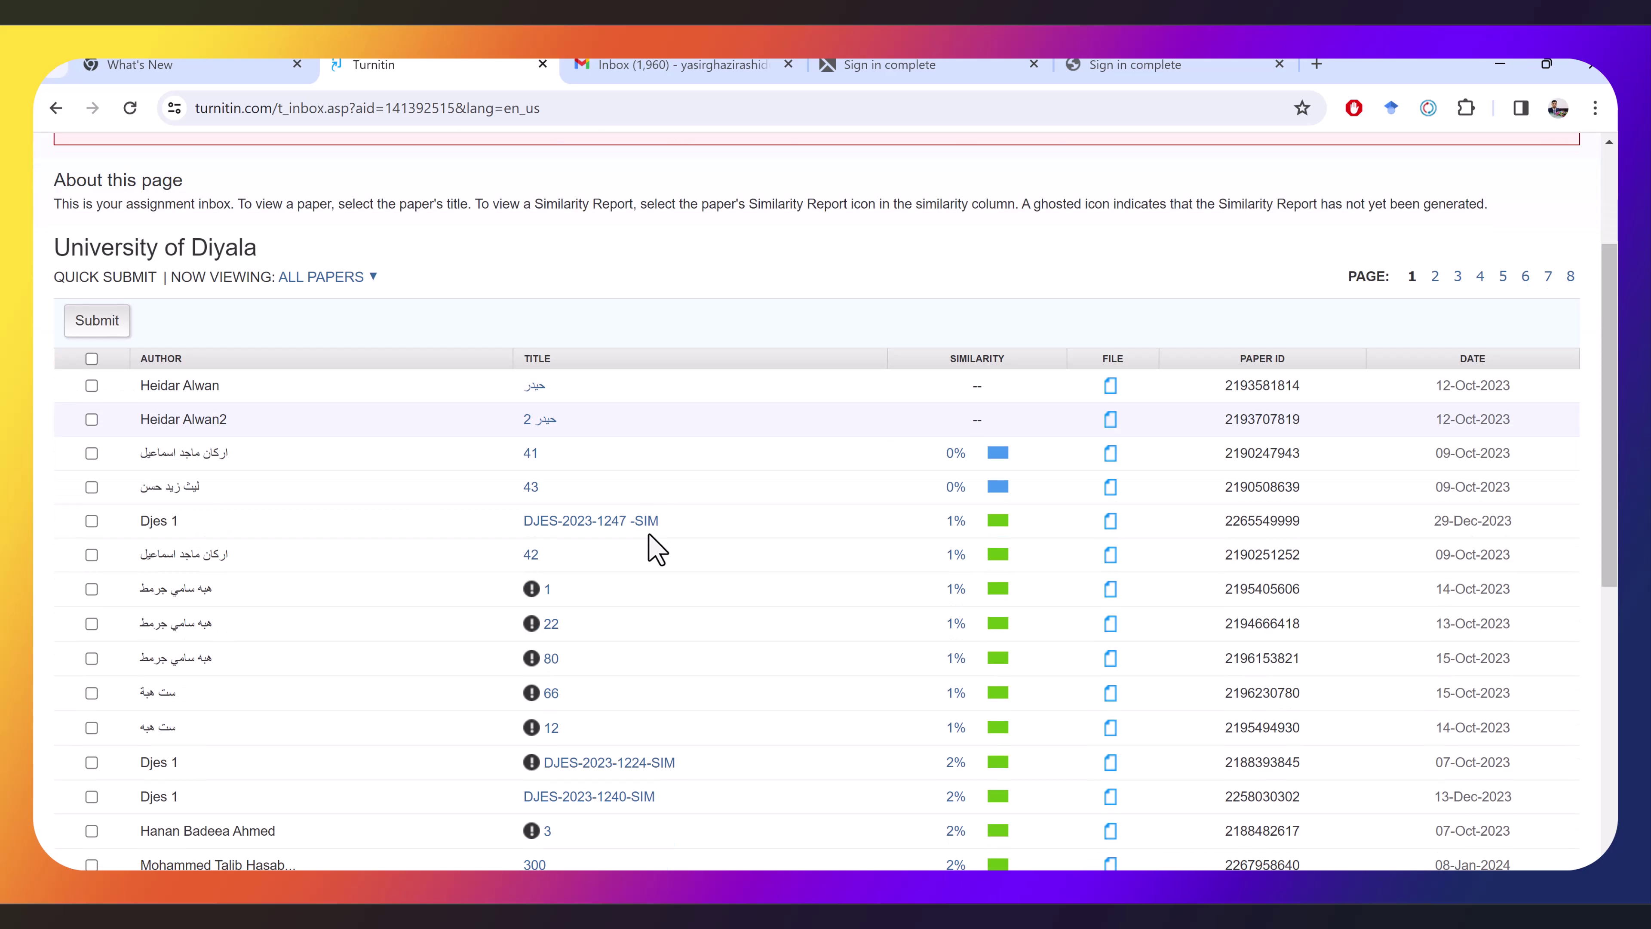
scroll(656, 549, down, 3)
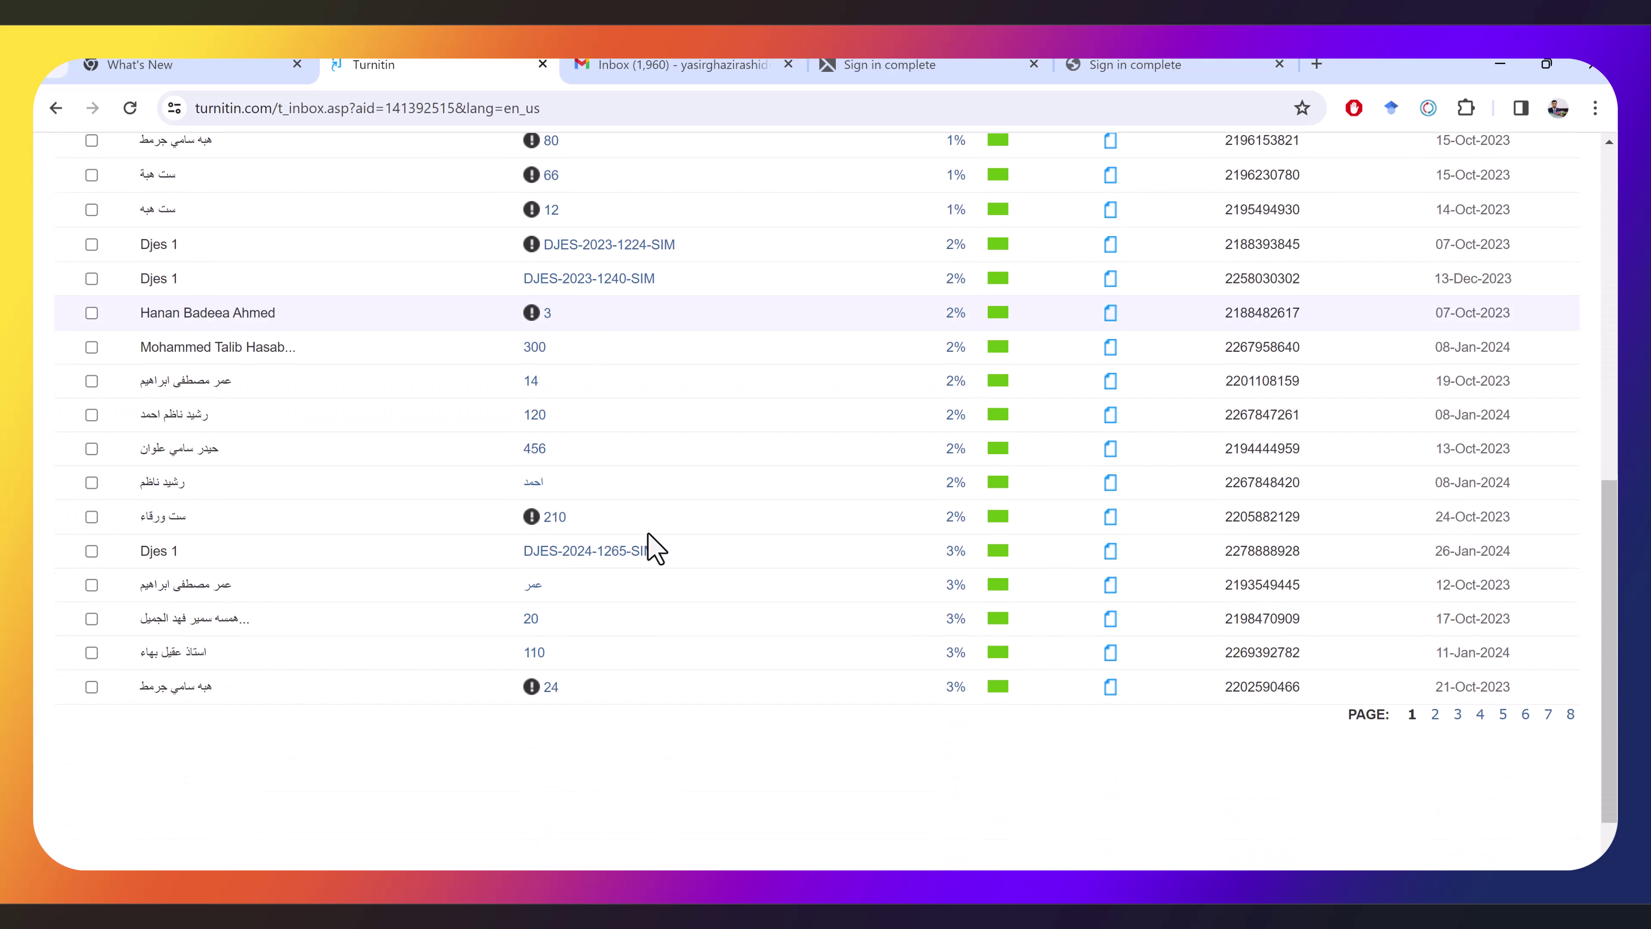
scroll(657, 549, up, 10)
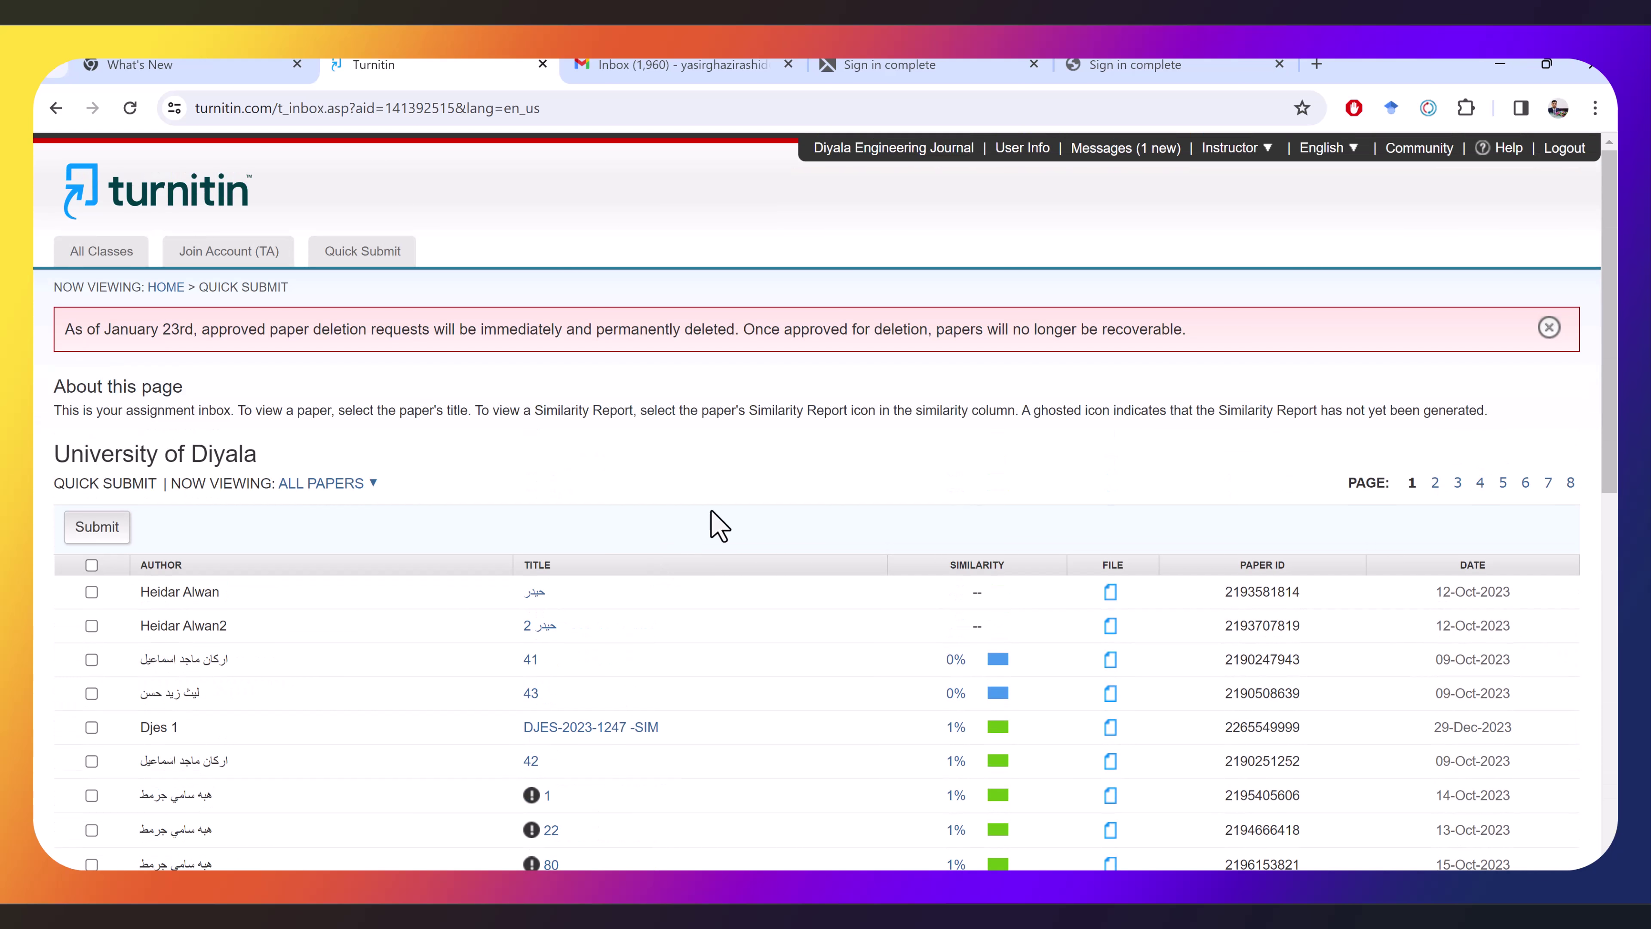
scroll(722, 520, down, 1)
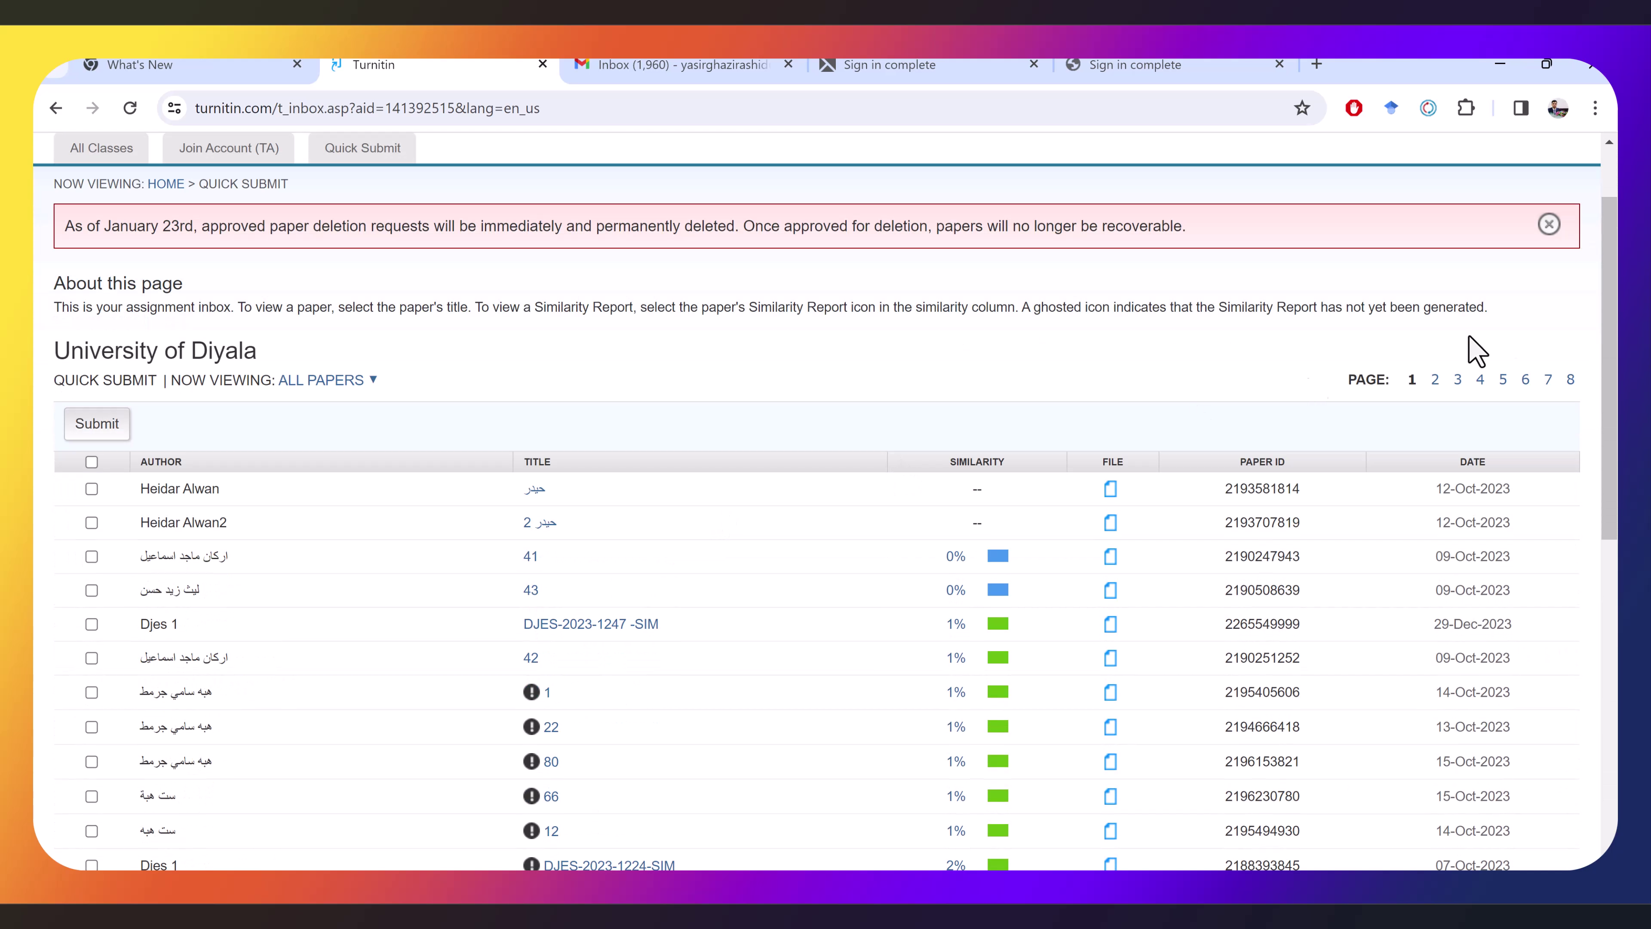
click(1571, 385)
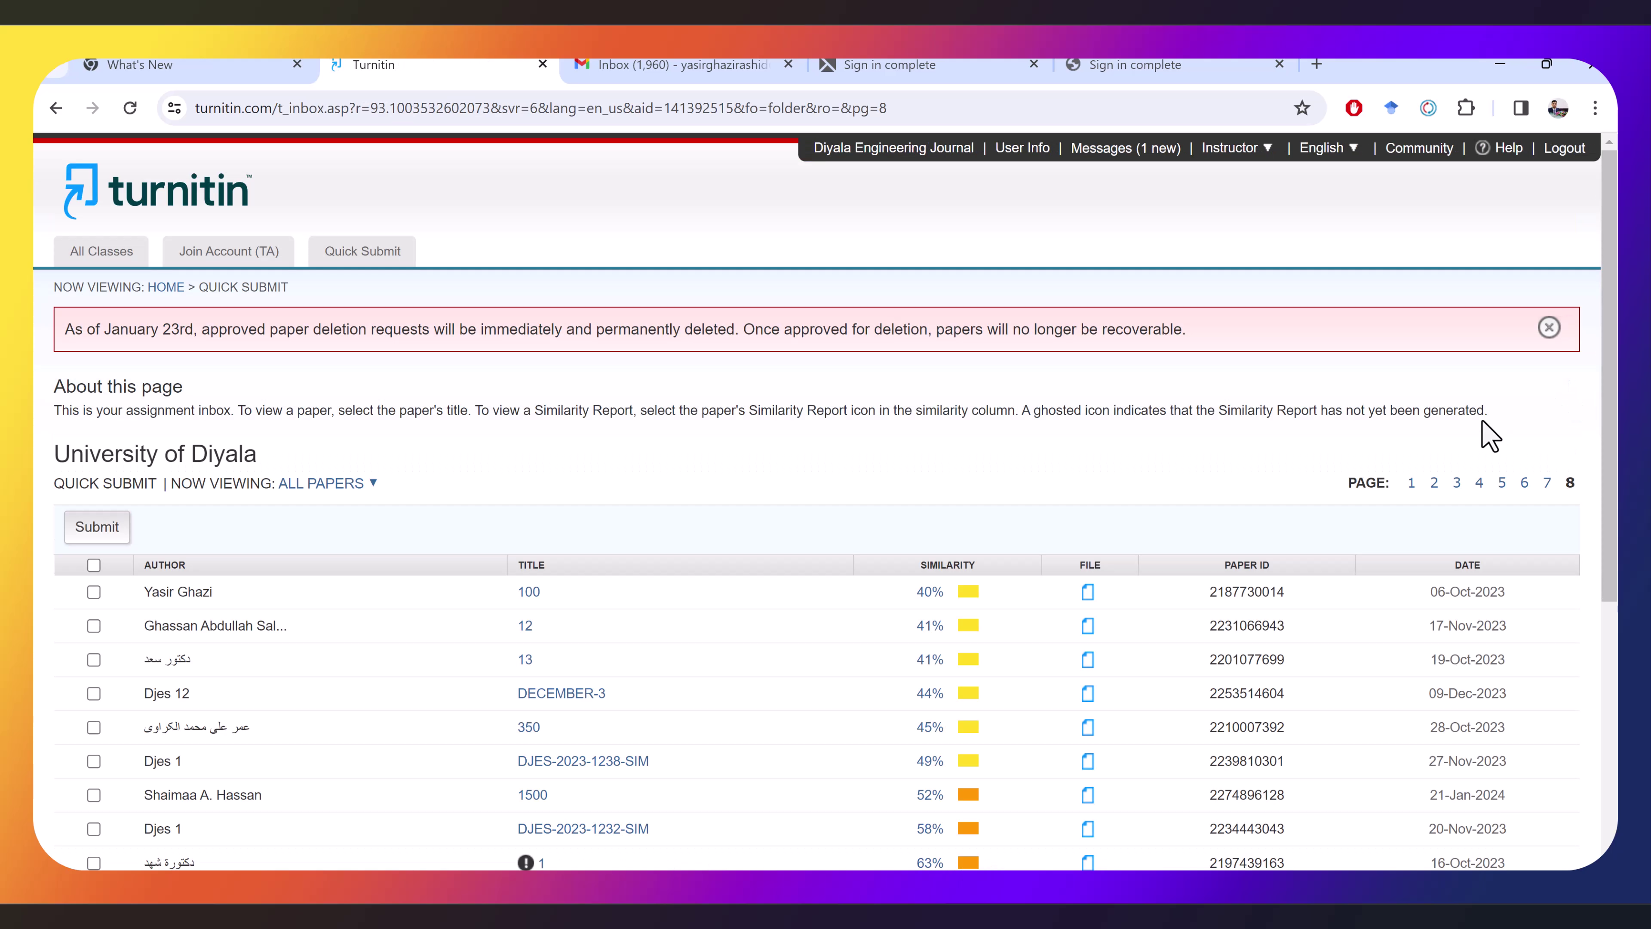
scroll(1480, 420, down, 1)
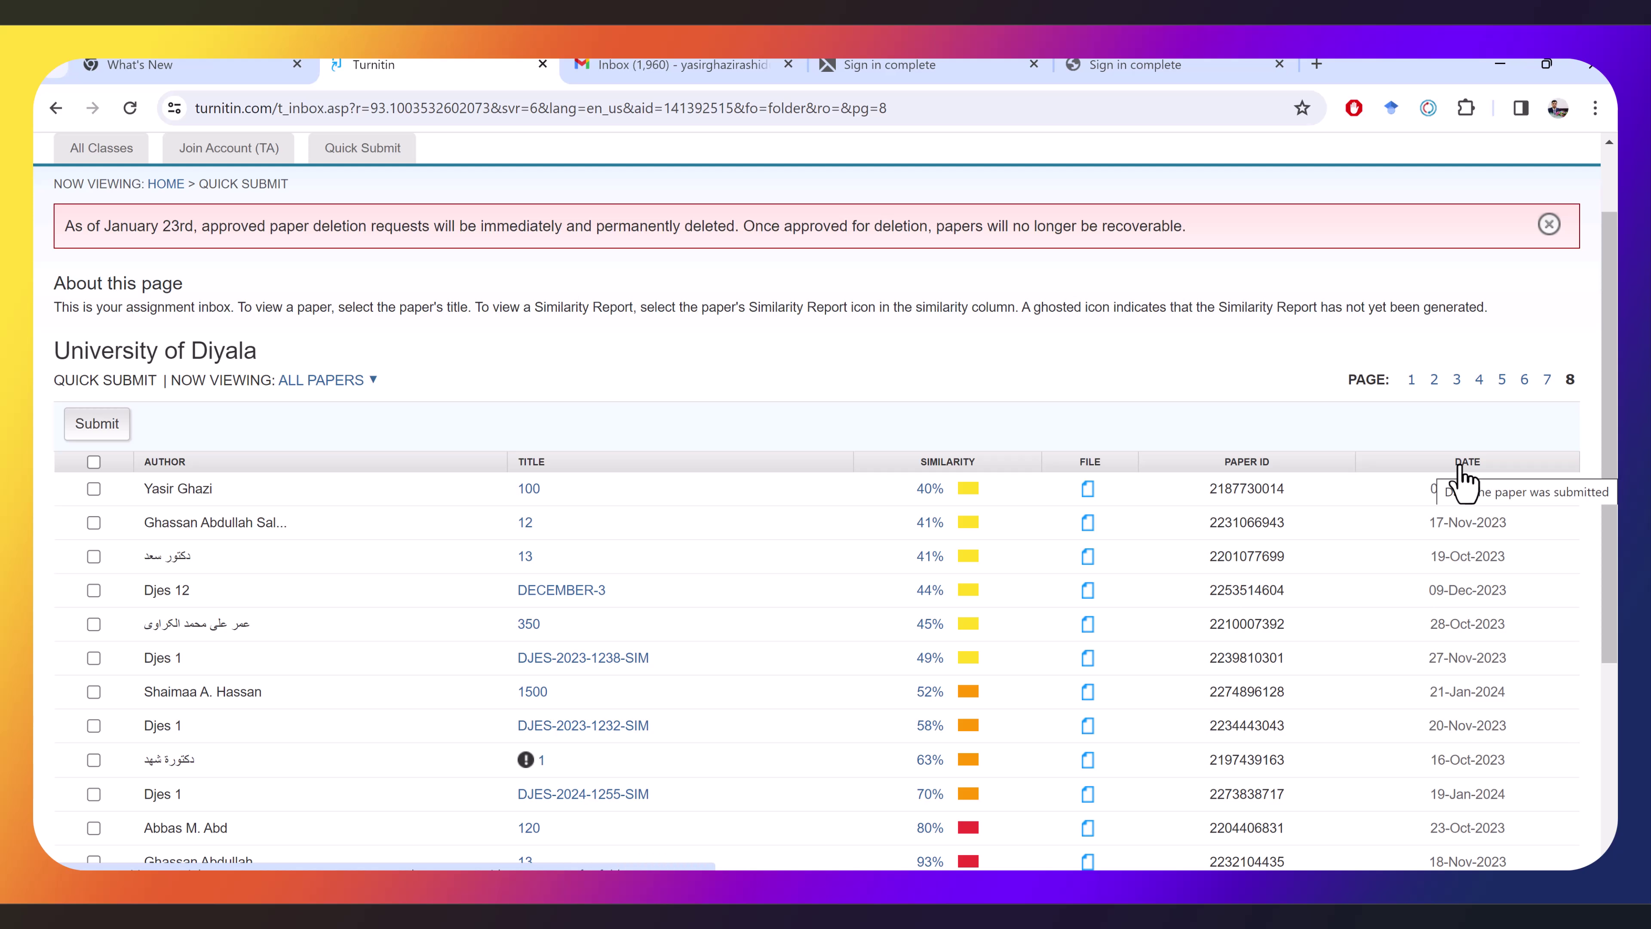
click(1458, 466)
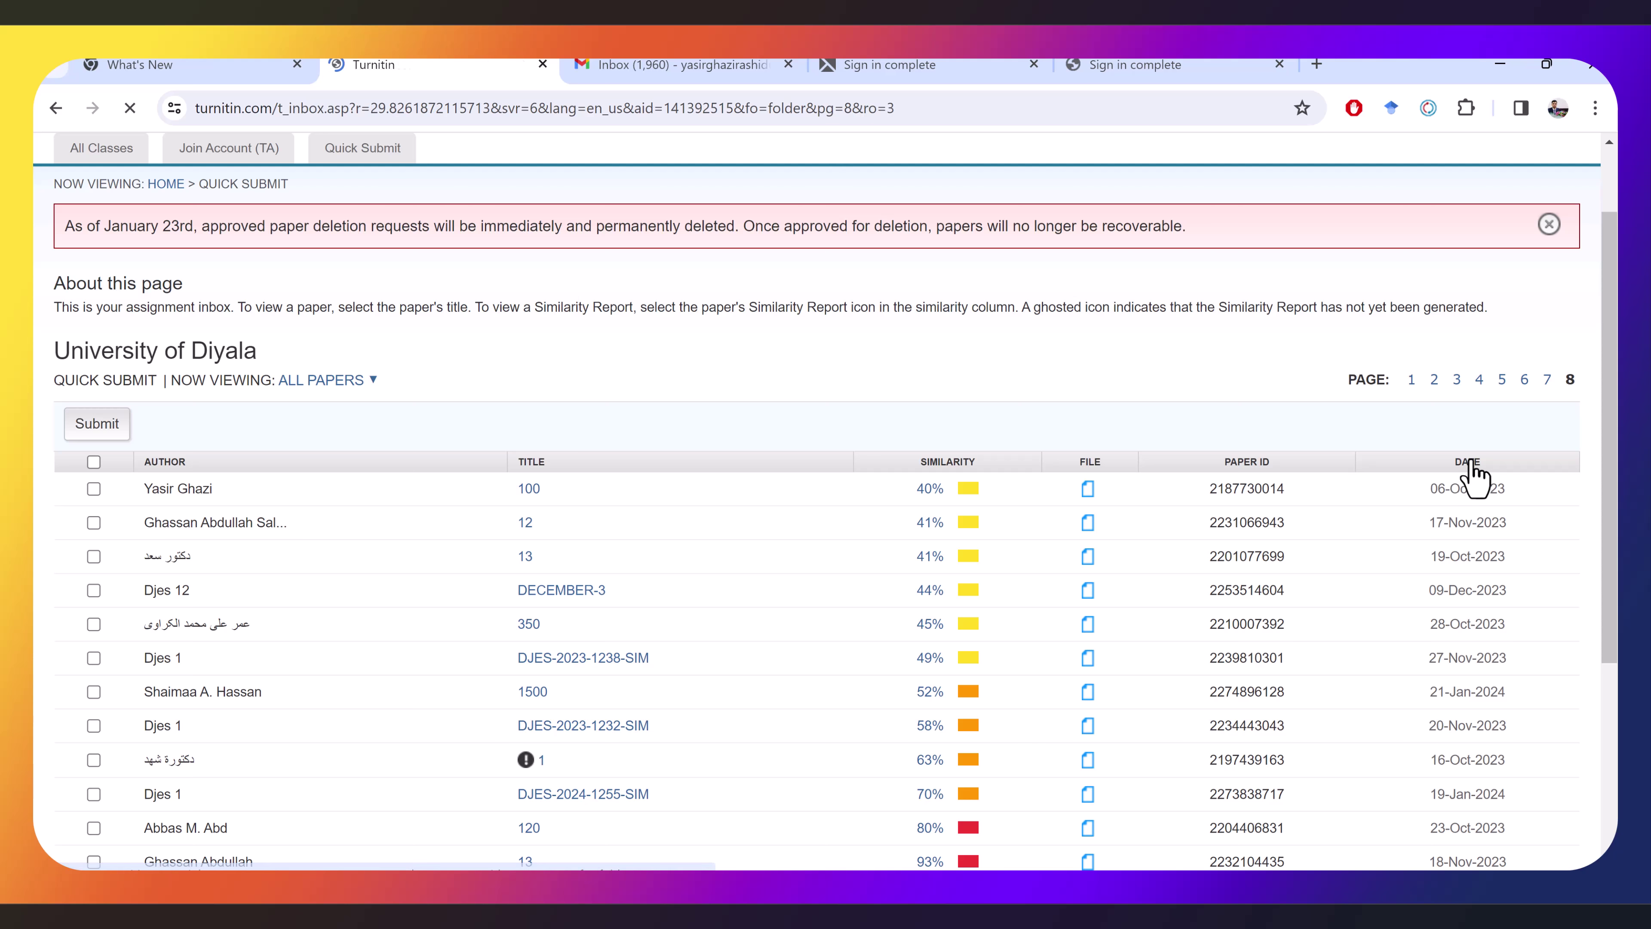
Open the Similarity Report of the paper titled 350 dated 31-Jan-2024 and maximize its window.
scroll(1264, 451, down, 10)
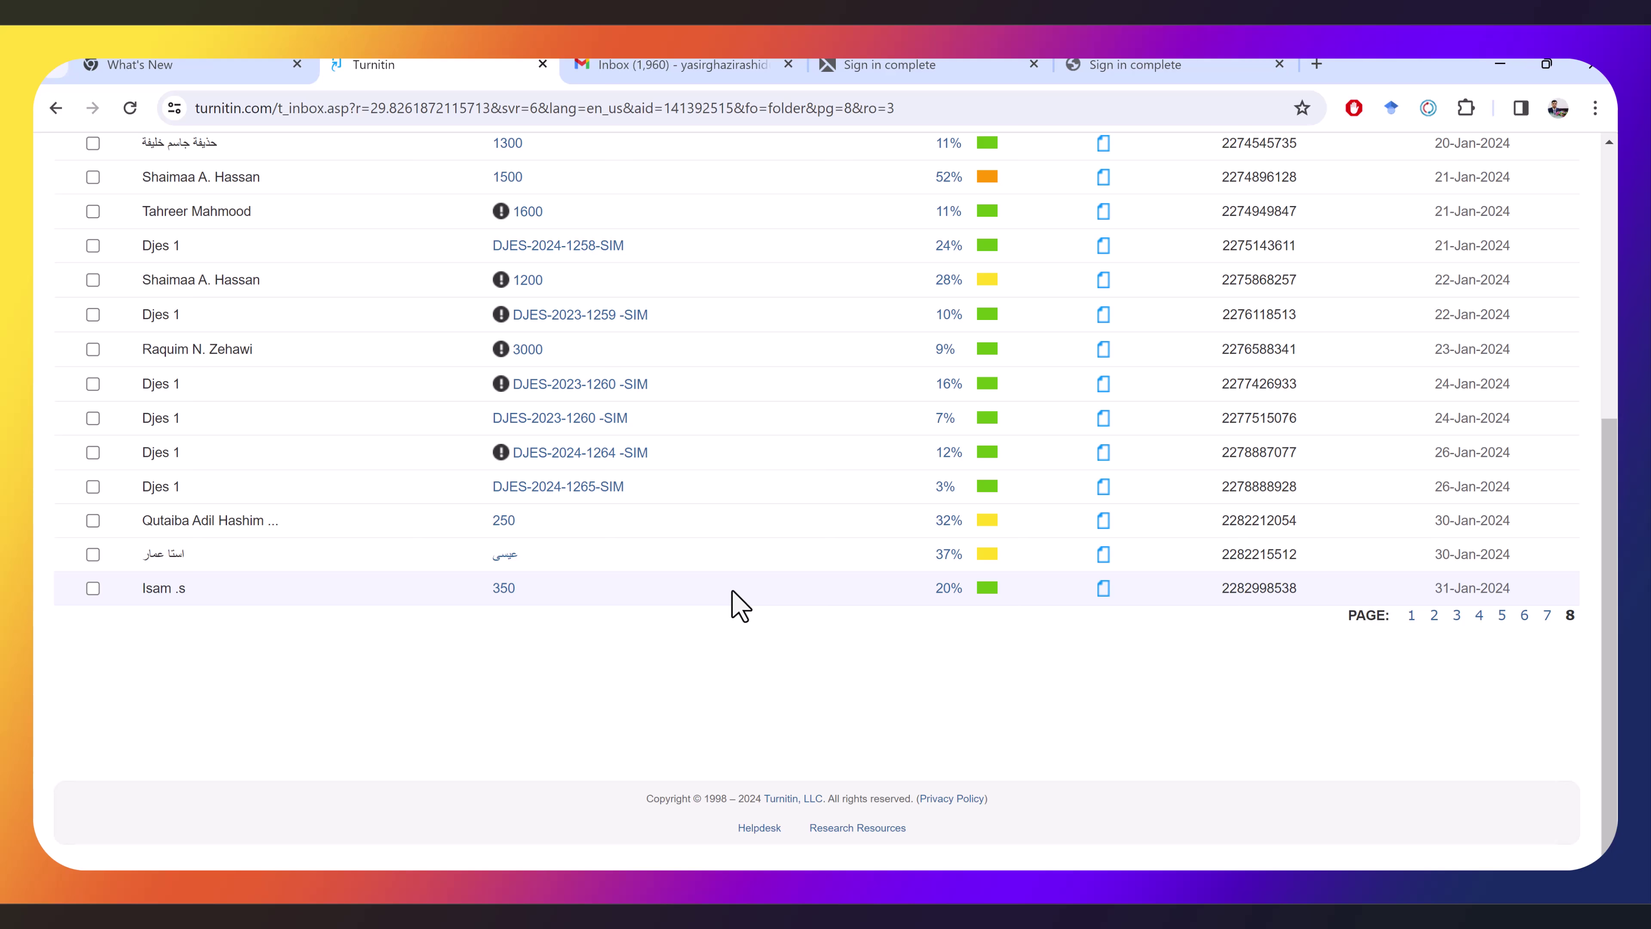
click(986, 591)
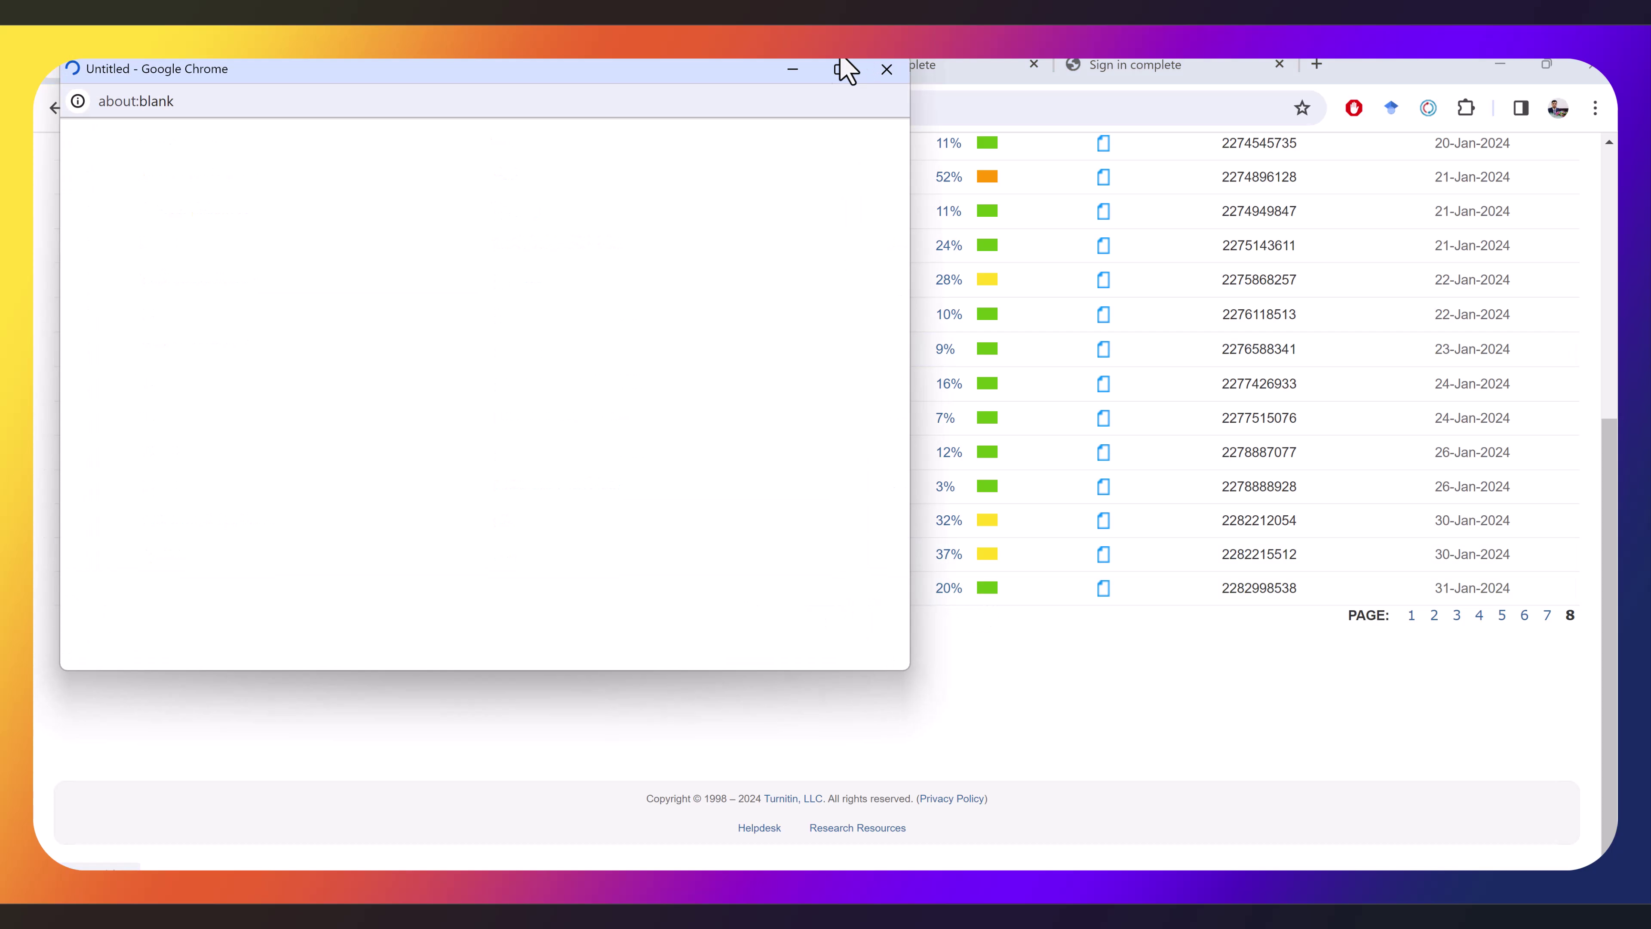
click(831, 73)
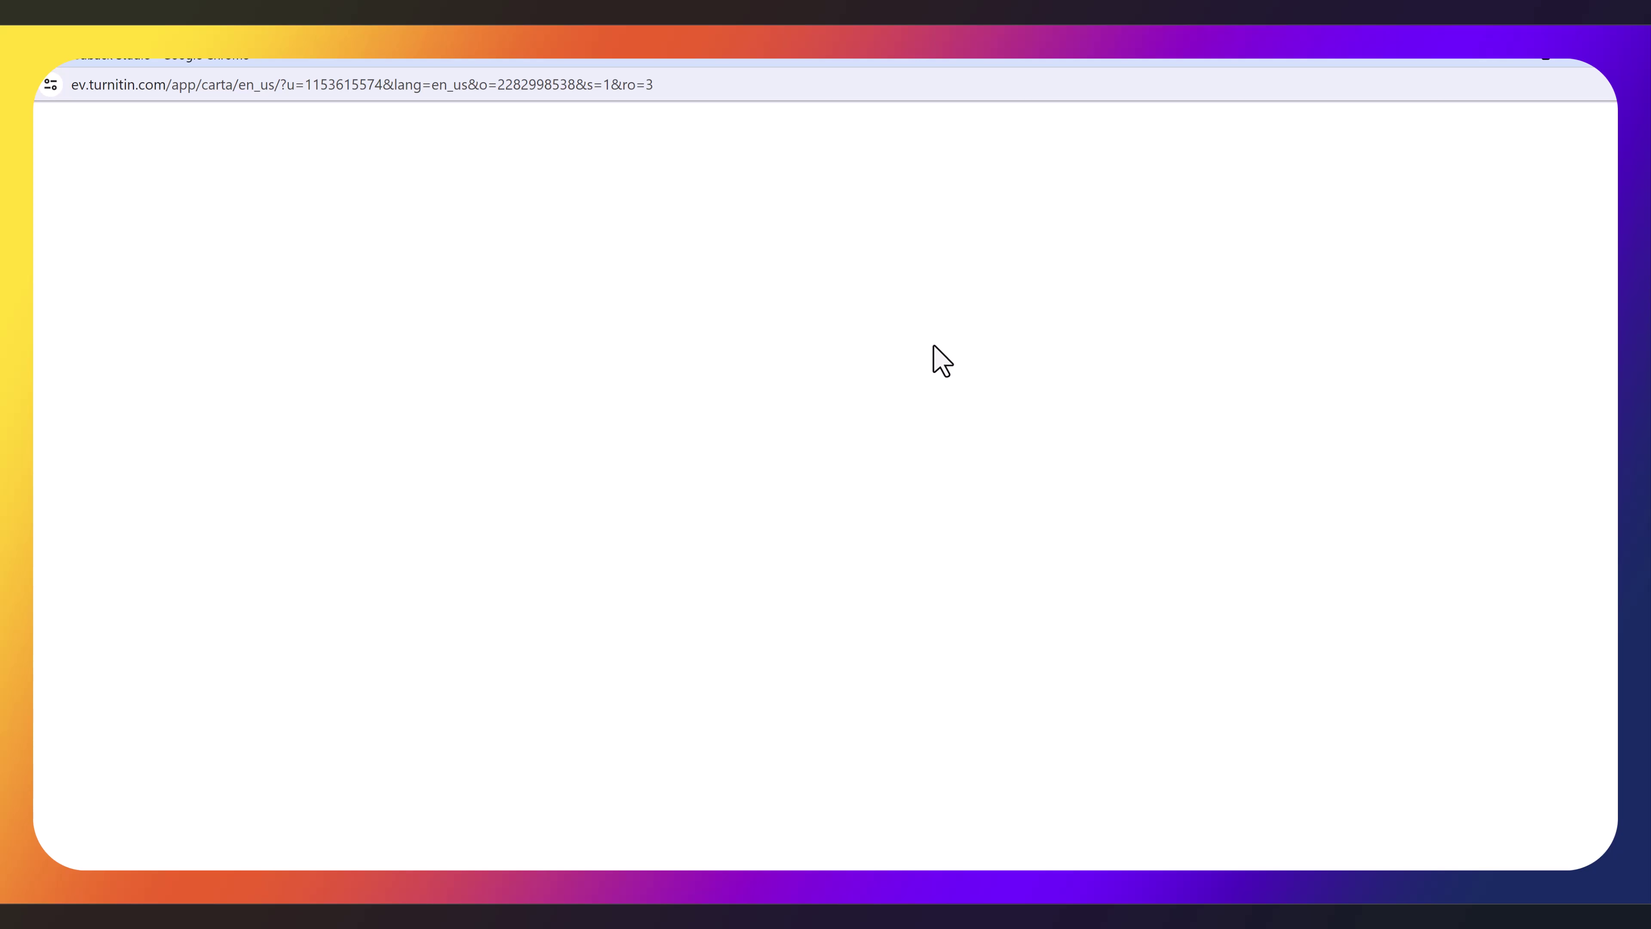